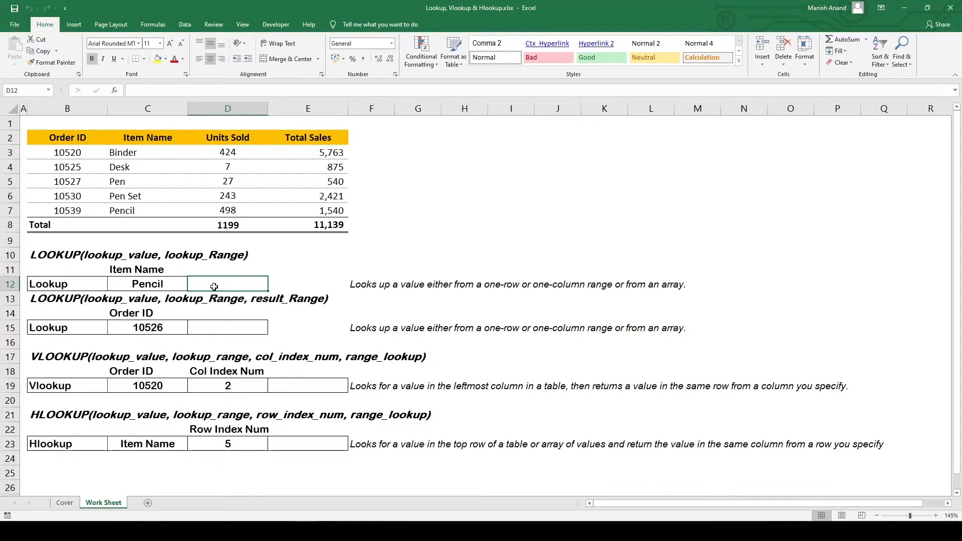
# Step: Review the lookup item in C12 and the Item Name entries in C3:C7 that form the lookup range
pyautogui.press('Left')
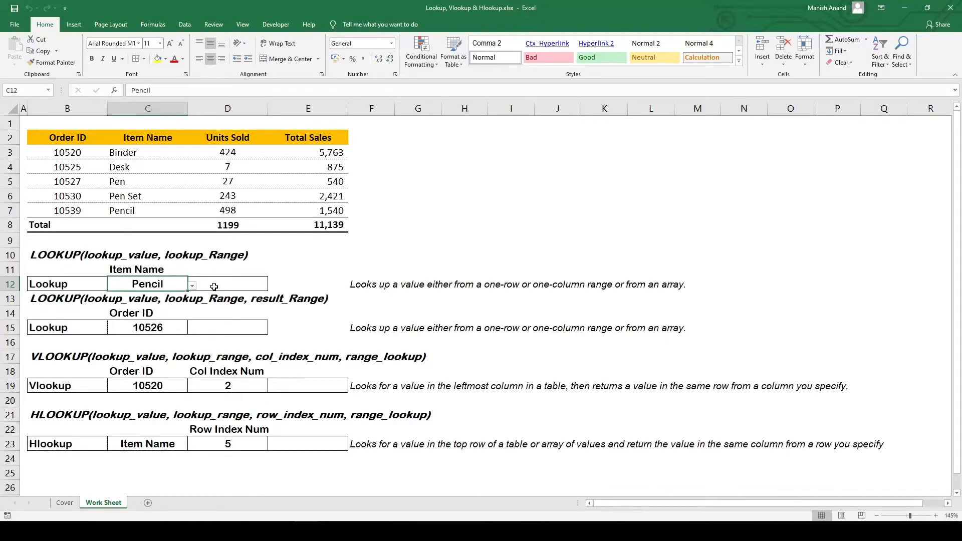
pyautogui.press('Up')
pyautogui.press('Up')
pyautogui.press('Up')
pyautogui.press('Up')
pyautogui.press('Up')
pyautogui.hotkey('ctrl', 'shift', 'Up')
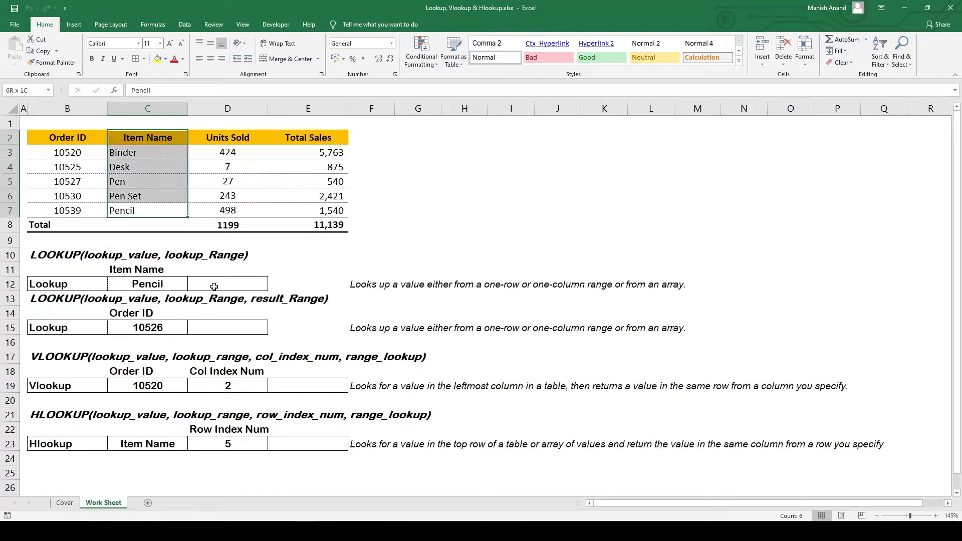
pyautogui.hotkey('shift', 'Down')
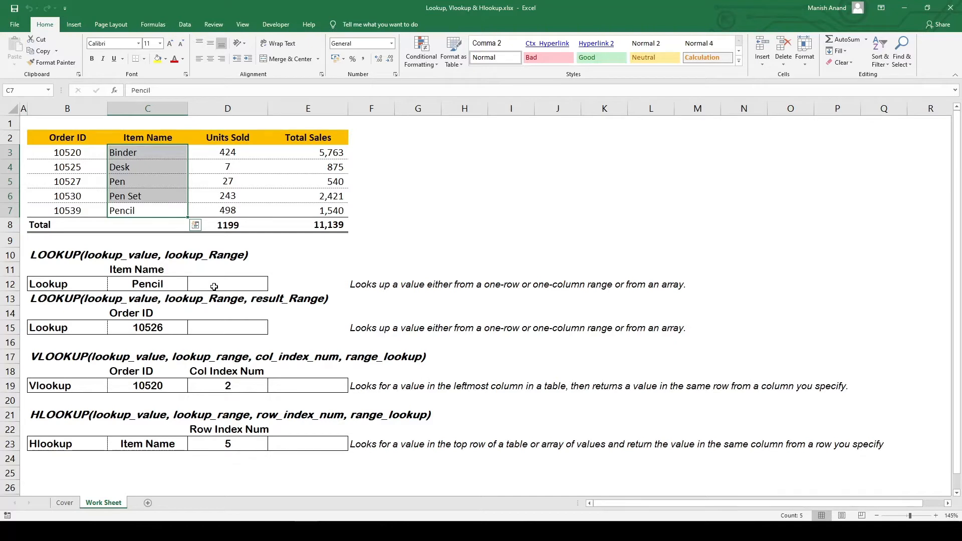
pyautogui.press('Down')
pyautogui.press('Down')
pyautogui.press('Down')
pyautogui.press('Down')
pyautogui.press('Down')
pyautogui.press('Right')
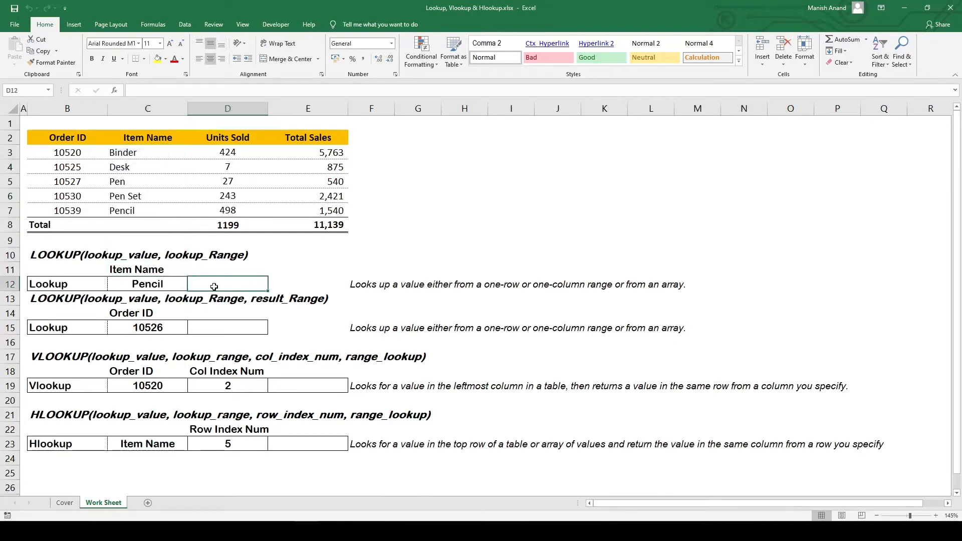
# Step: Begin a LOOKUP formula in D12 with the item name in C12 as the lookup value
pyautogui.write('=')
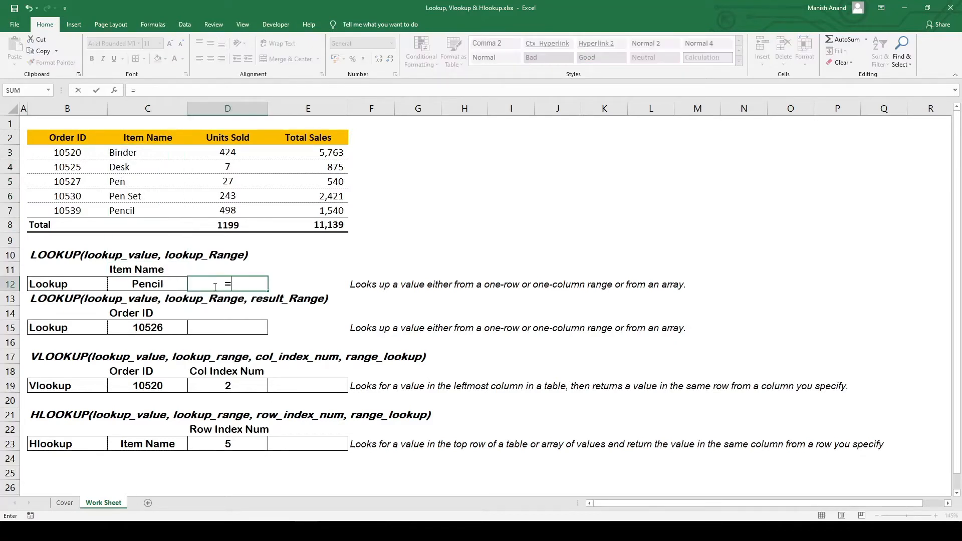
pyautogui.write('loo')
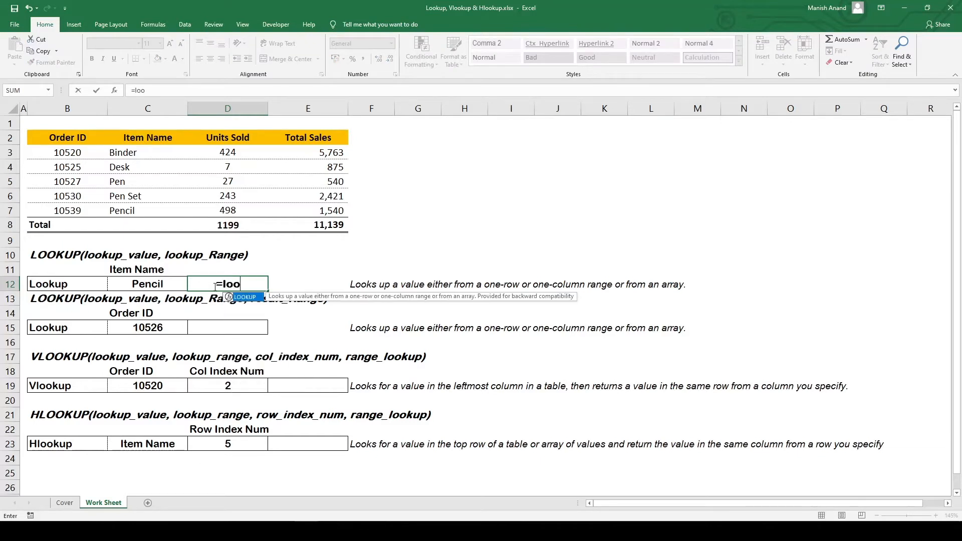
pyautogui.write('kup')
pyautogui.press('Tab')
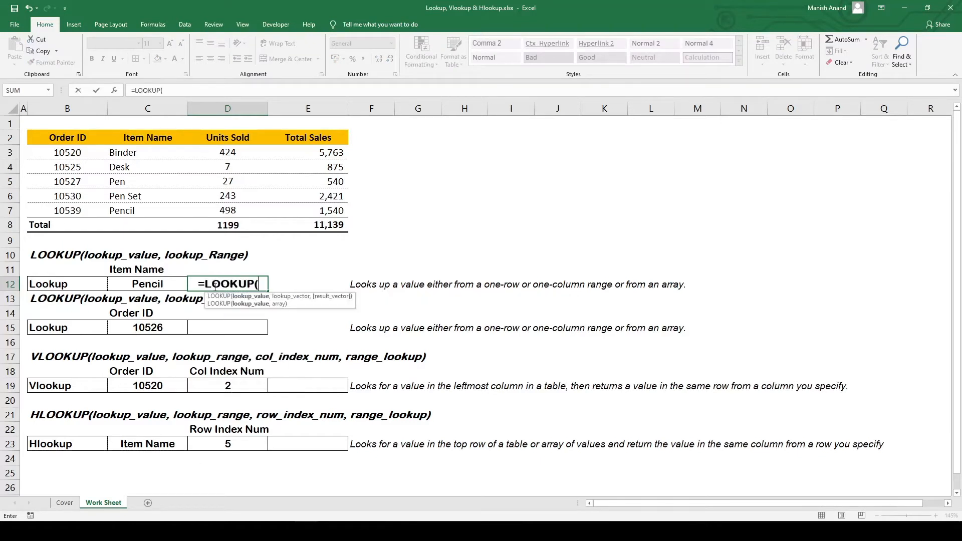
pyautogui.press('Left')
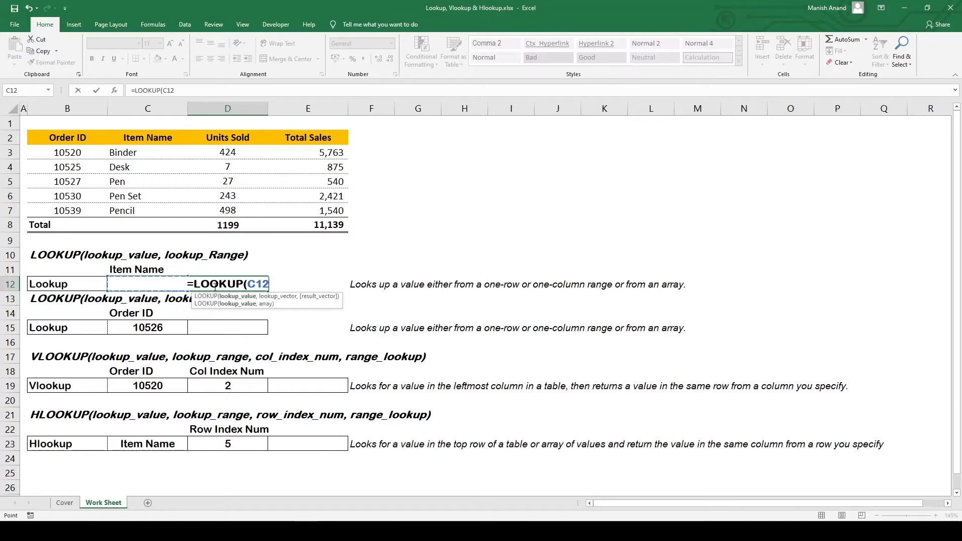
# Step: Add the item names in C3:C7 as the lookup range and complete the formula in D12
pyautogui.write(',')
pyautogui.press('Up')
pyautogui.press('Up')
pyautogui.press('Up')
pyautogui.press('Up')
pyautogui.press('Left')
pyautogui.press('Up')
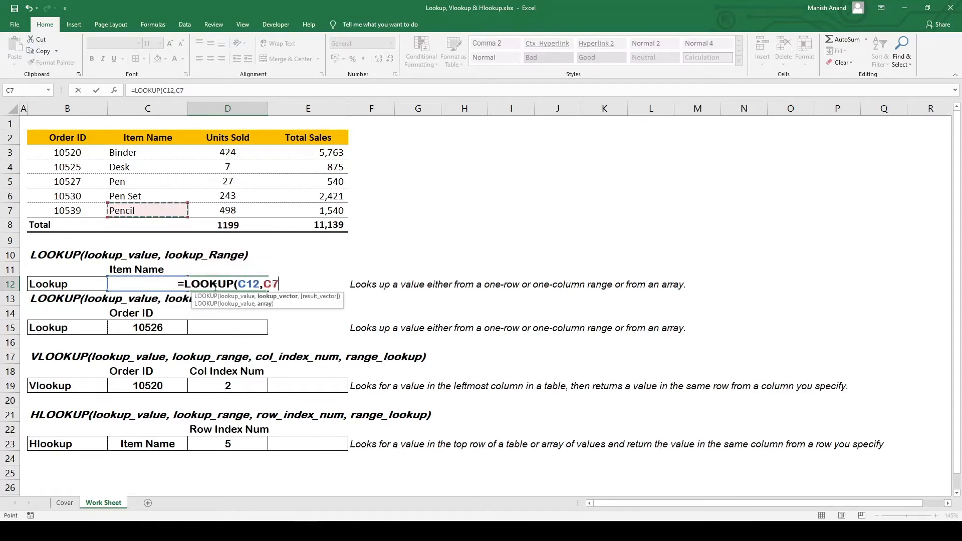
pyautogui.hotkey('shift', 'Up')
pyautogui.hotkey('shift', 'Up')
pyautogui.hotkey('shift', 'Up')
pyautogui.hotkey('shift', 'Up')
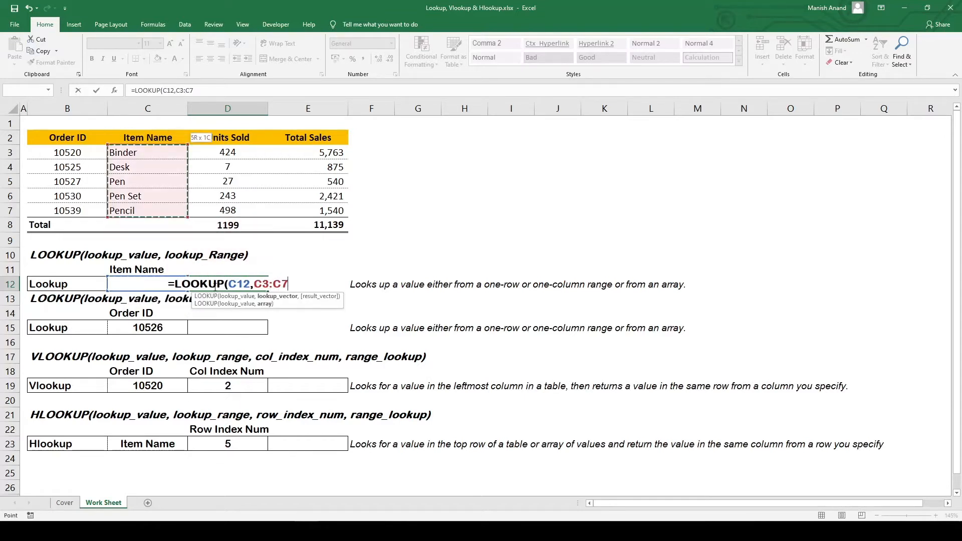
pyautogui.write(')')
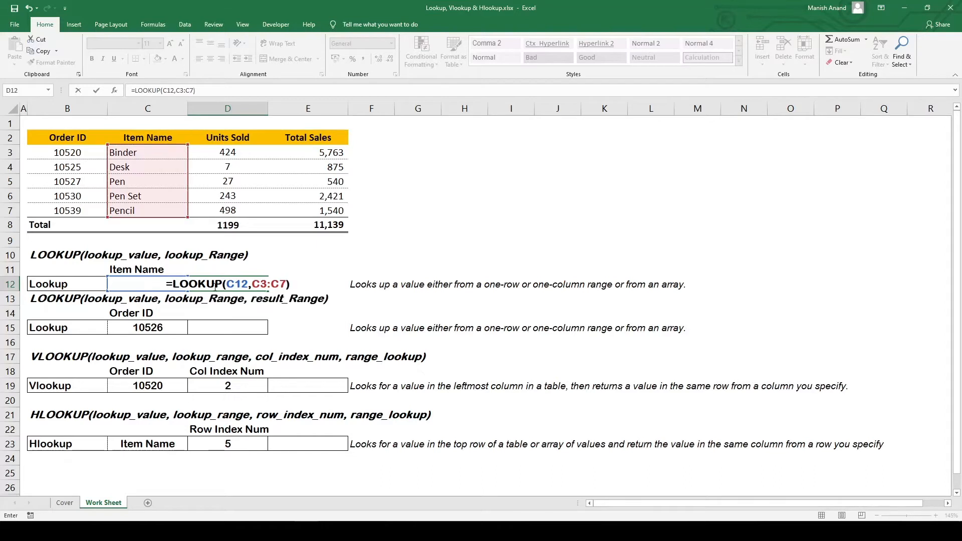
pyautogui.press('Return')
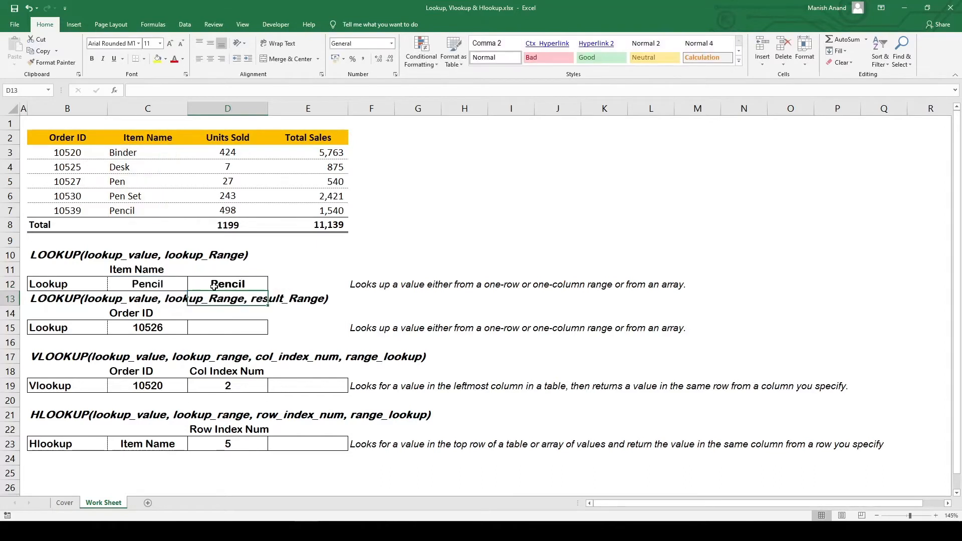
# Step: Check the D12 formula against the item names in C3:C7 and change the lookup item in C12 to Pen
pyautogui.click(256, 286)
pyautogui.click(176, 285)
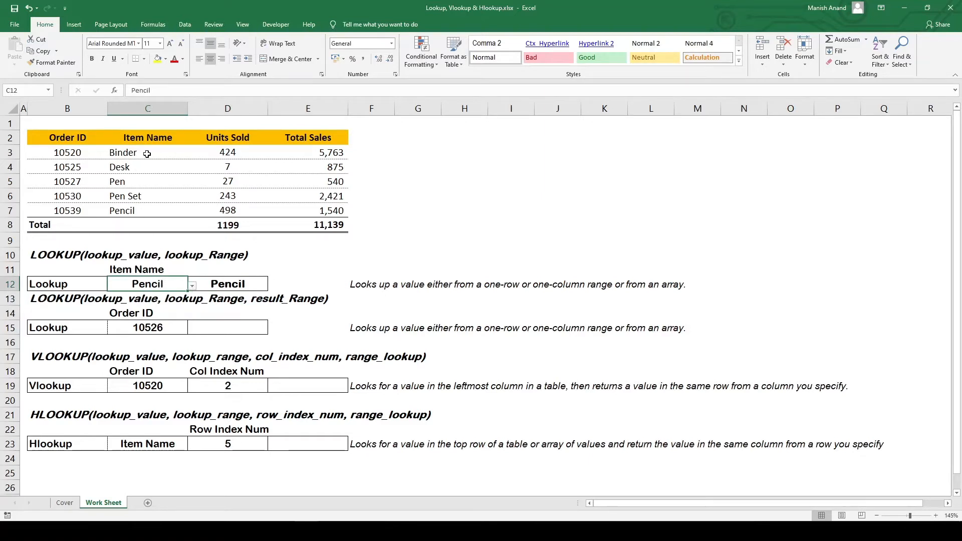
pyautogui.moveTo(123, 154)
pyautogui.mouseDown()
pyautogui.moveTo(140, 189)
pyautogui.moveTo(136, 210)
pyautogui.mouseUp()
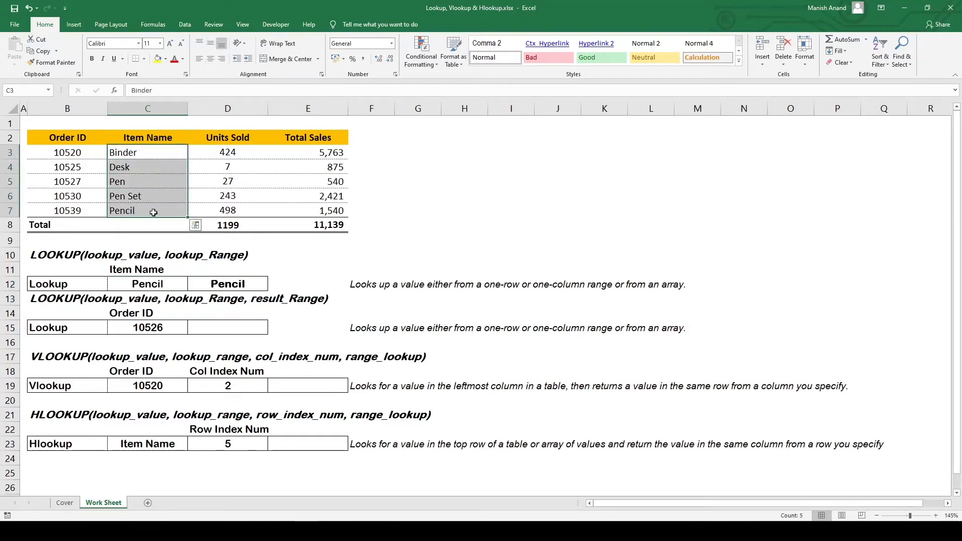
pyautogui.click(231, 283)
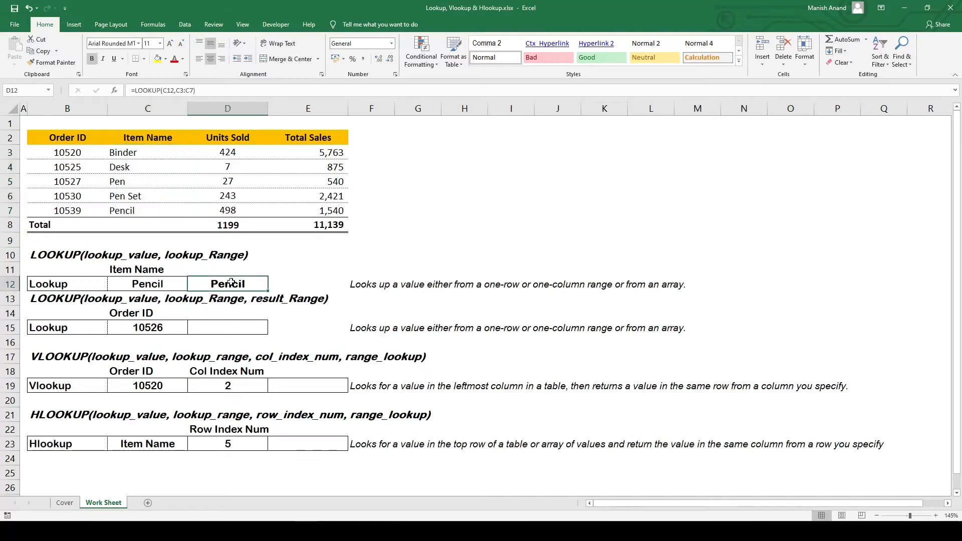
pyautogui.click(162, 284)
pyautogui.hotkey('alt', 'Down')
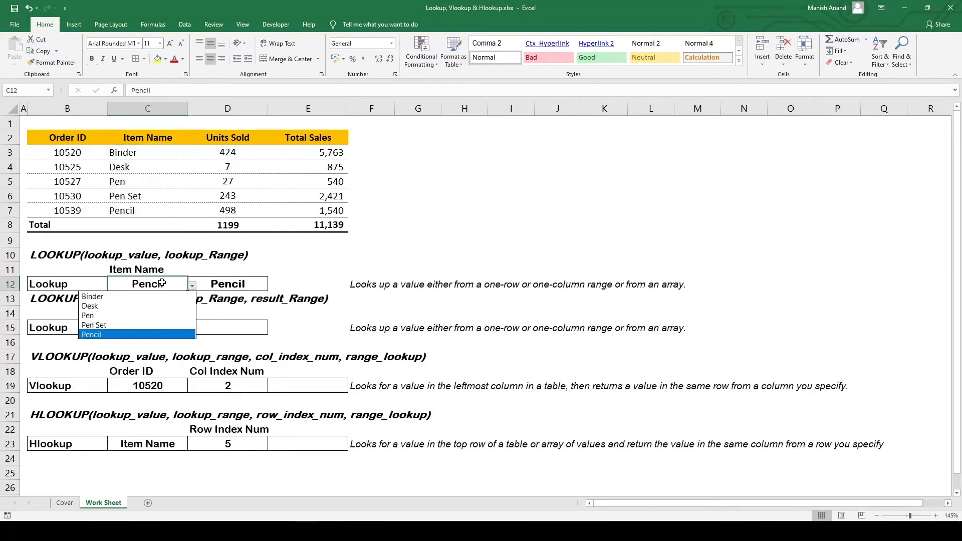
pyautogui.press('Down')
pyautogui.press('Down')
pyautogui.press('Down')
pyautogui.press('Return')
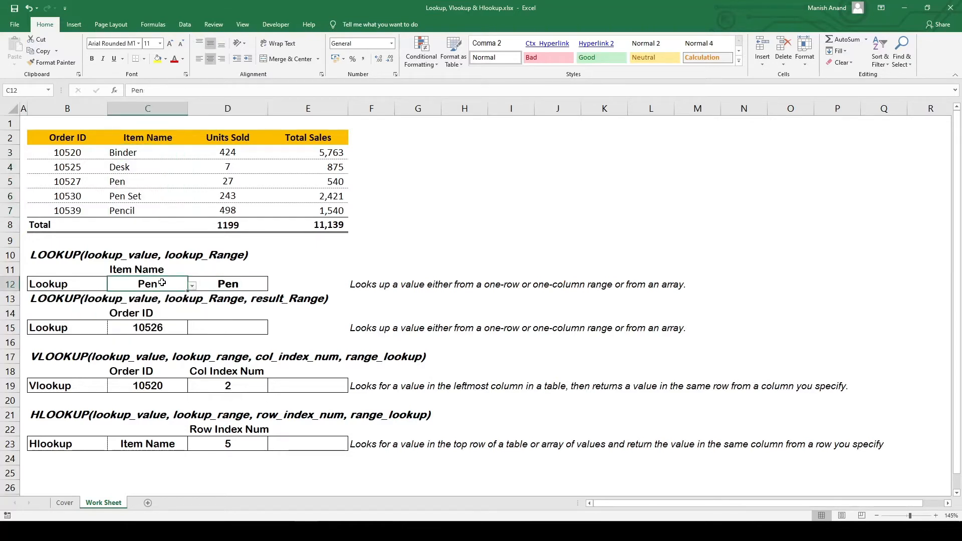
# Step: Examine the first LOOKUP result, then the Order ID in C15, the order IDs in B3:B7 and the item names in C3:C7
pyautogui.click(211, 282)
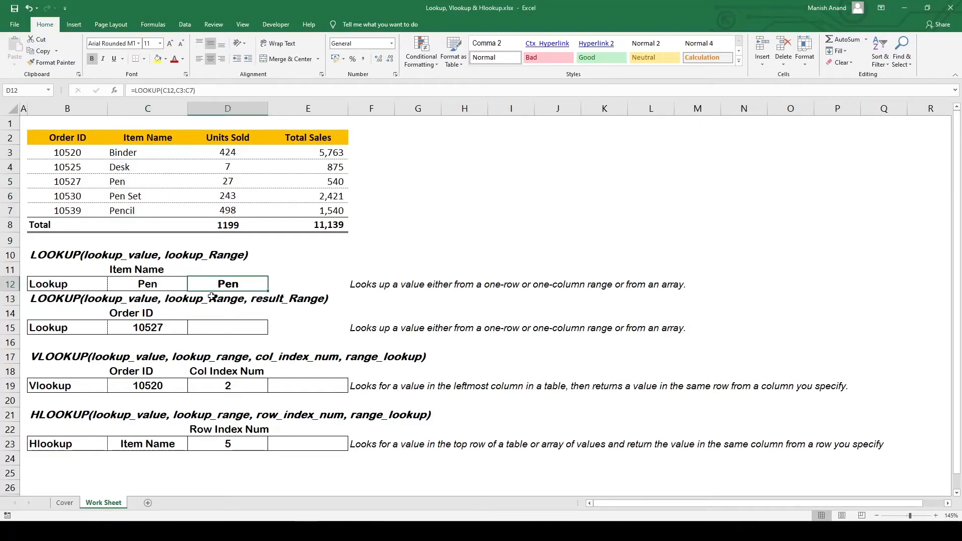
pyautogui.moveTo(155, 153); pyautogui.dragTo(136, 211)
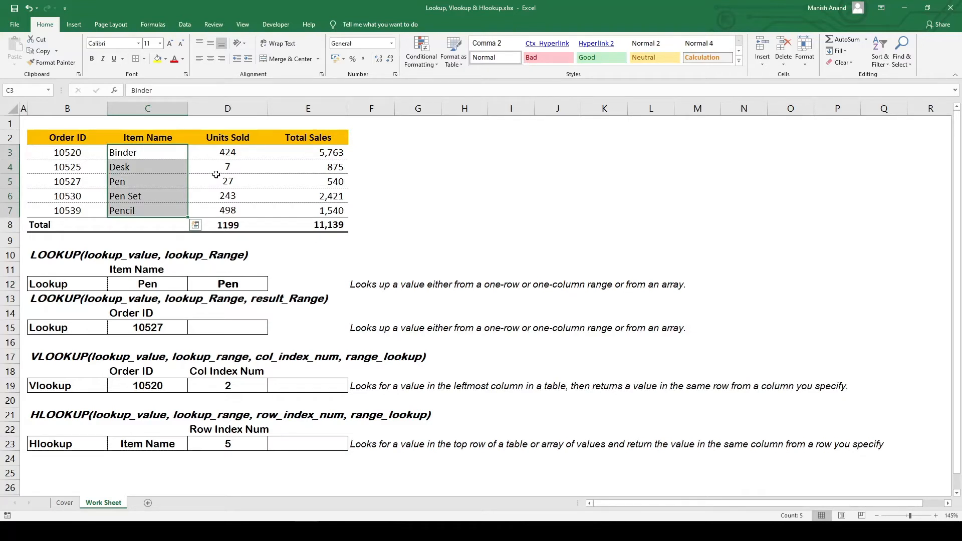
pyautogui.click(211, 332)
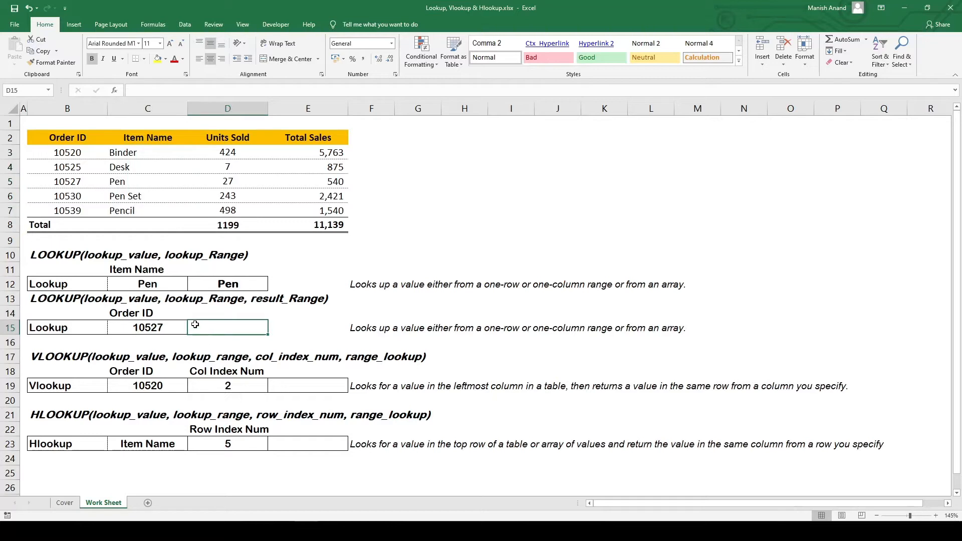
pyautogui.click(68, 151)
pyautogui.moveTo(67, 151); pyautogui.dragTo(72, 207)
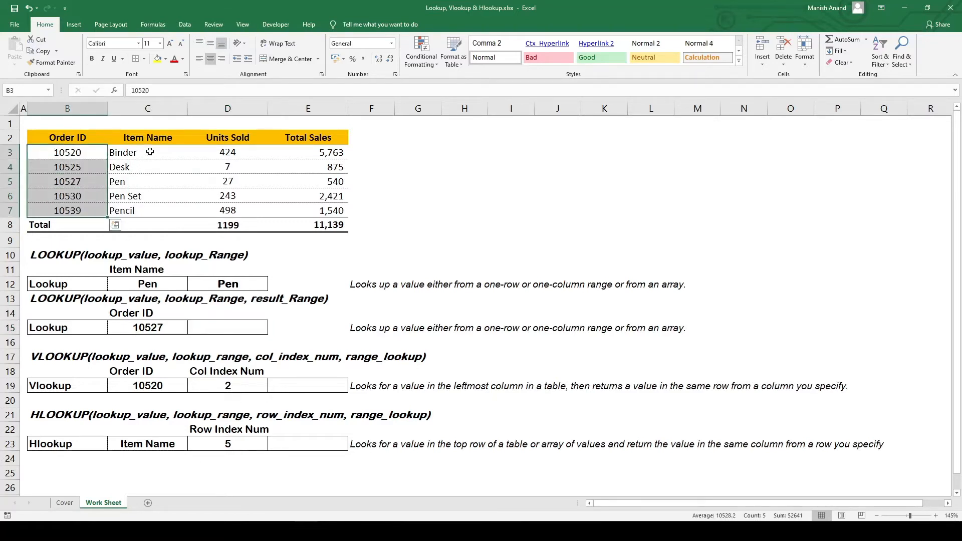
pyautogui.moveTo(149, 151); pyautogui.dragTo(160, 207)
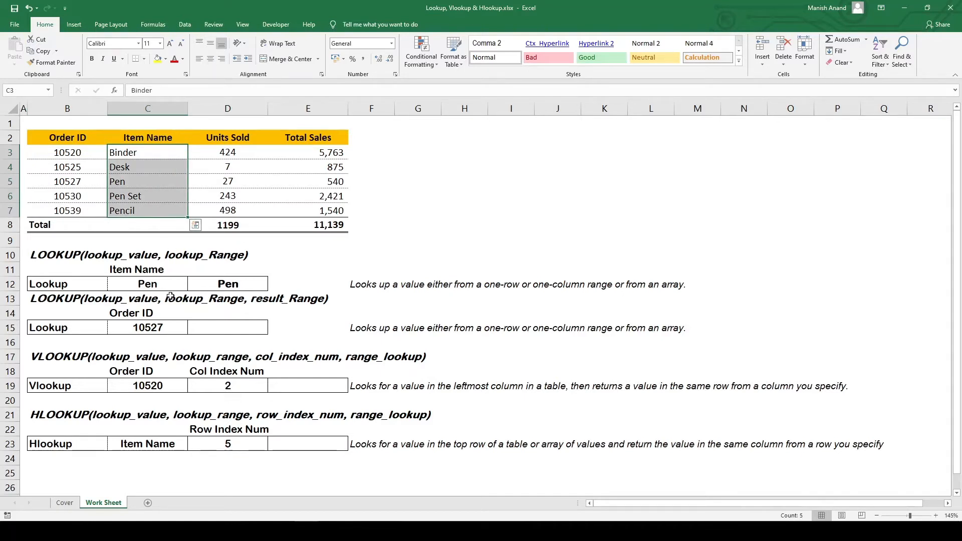
pyautogui.click(165, 328)
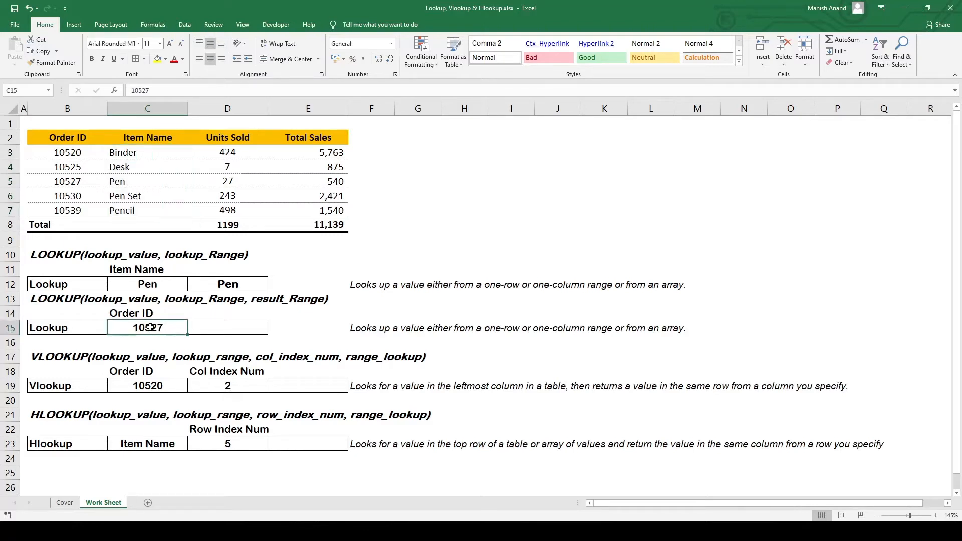
pyautogui.moveTo(70, 151); pyautogui.dragTo(89, 206)
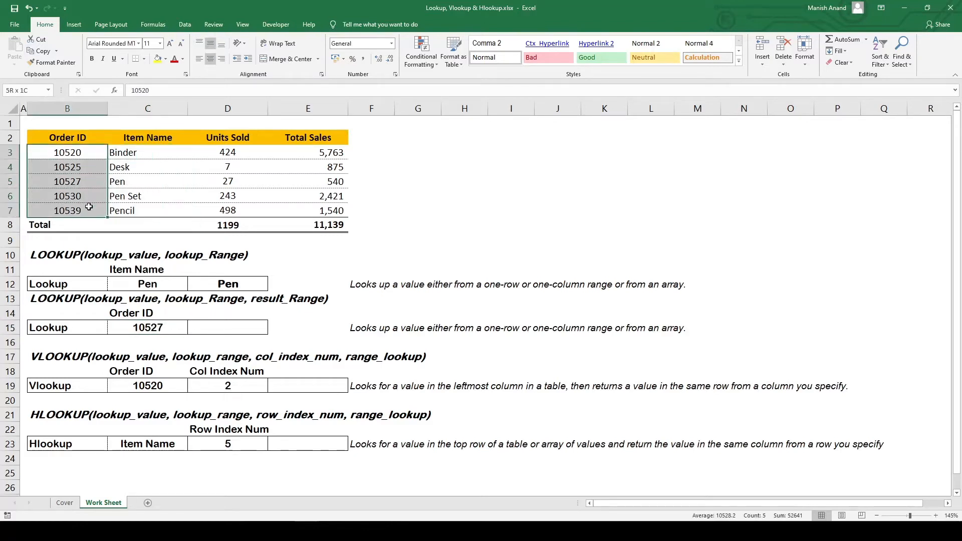
pyautogui.moveTo(150, 152); pyautogui.dragTo(154, 204)
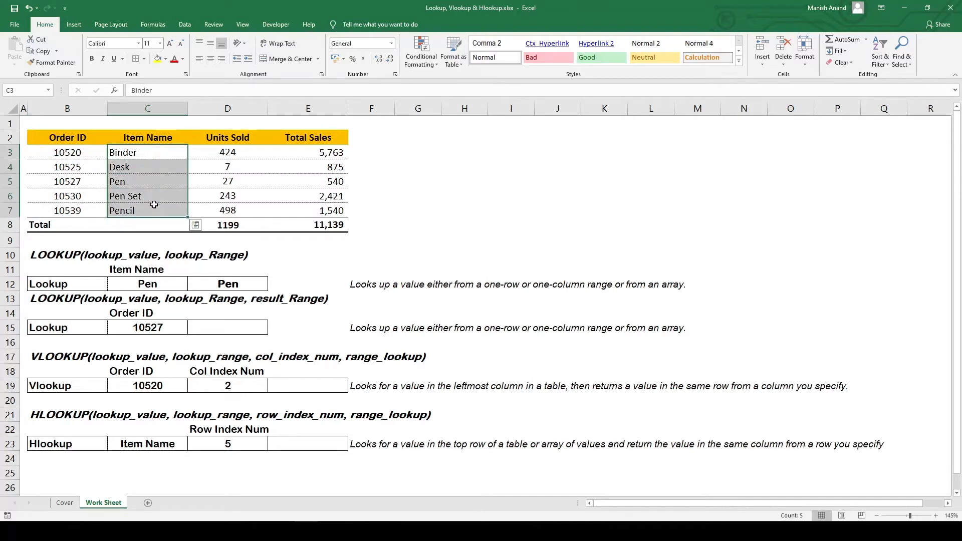
# Step: Begin a LOOKUP formula in D15 with the Order ID in C15 as the lookup value
pyautogui.click(229, 325)
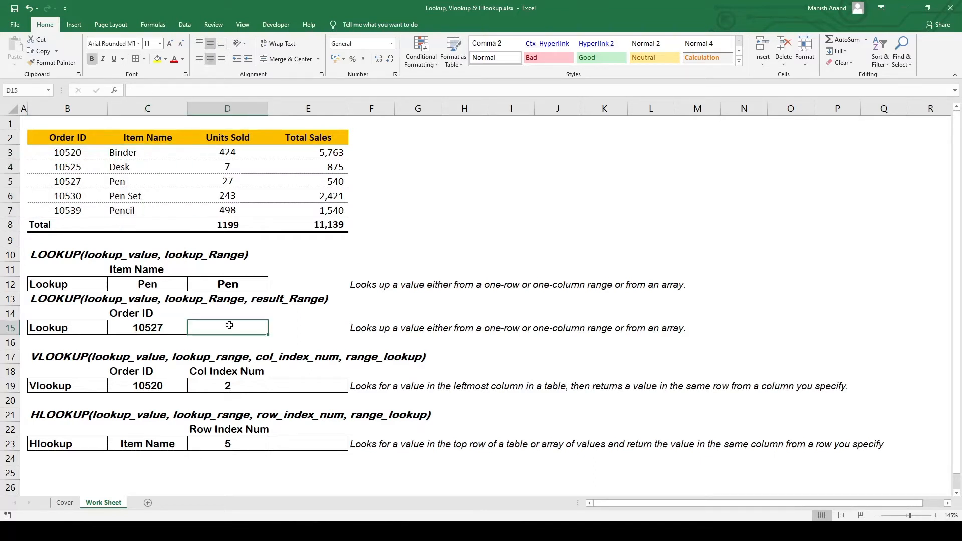
pyautogui.write('=look')
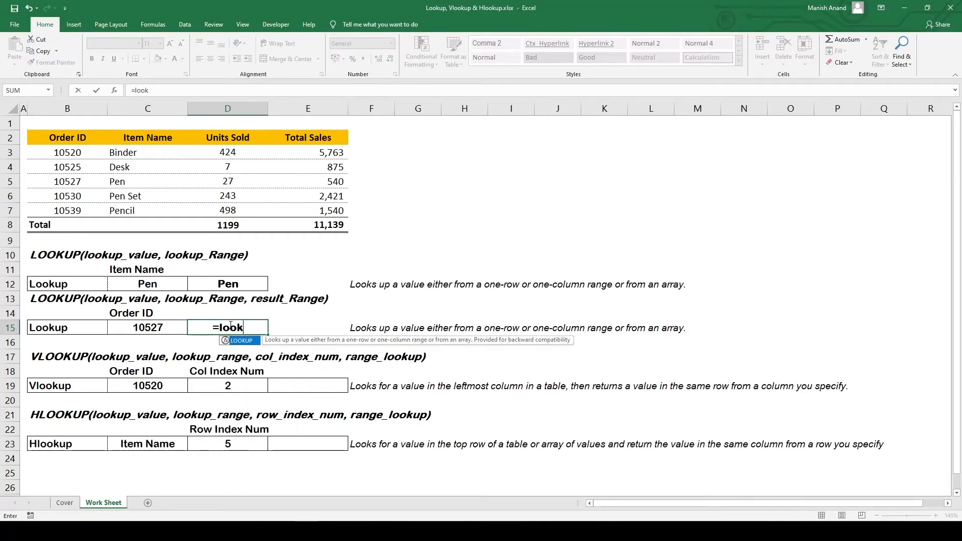
pyautogui.press('Tab')
pyautogui.press('Left')
pyautogui.write(',')
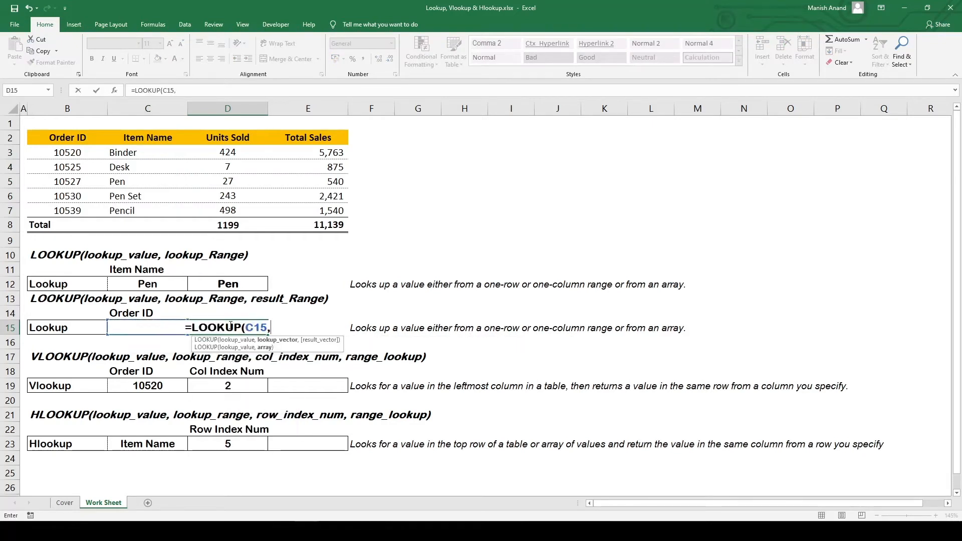
# Step: Set the order IDs in B3:B7 as the lookup range of the D15 formula
pyautogui.press('Left')
pyautogui.press('Left')
pyautogui.press('Up')
pyautogui.press('Up')
pyautogui.press('Up')
pyautogui.press('Up')
pyautogui.press('Up')
pyautogui.press('Up')
pyautogui.press('Up')
pyautogui.press('Up')
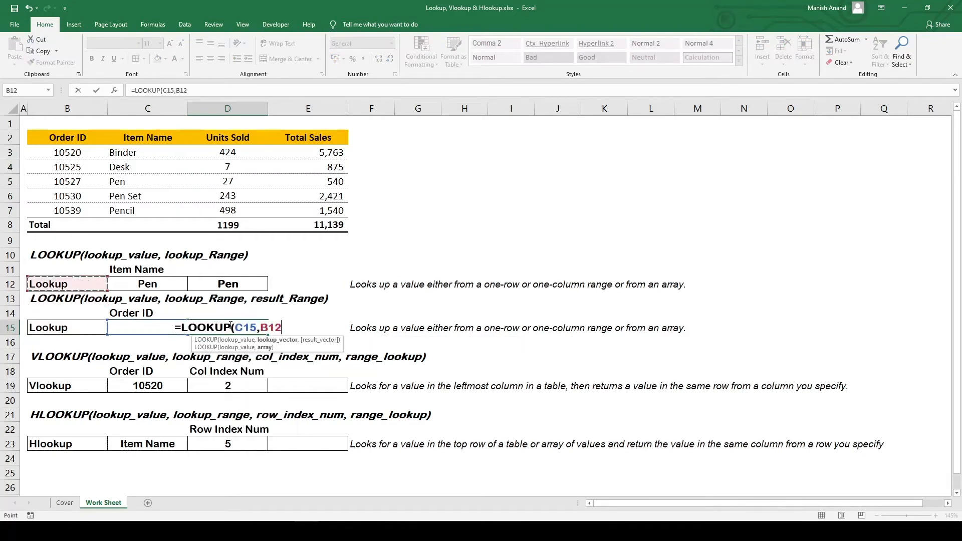
pyautogui.hotkey('shift', 'Up')
pyautogui.hotkey('shift', 'Up')
pyautogui.hotkey('shift', 'Up')
pyautogui.hotkey('shift', 'Up')
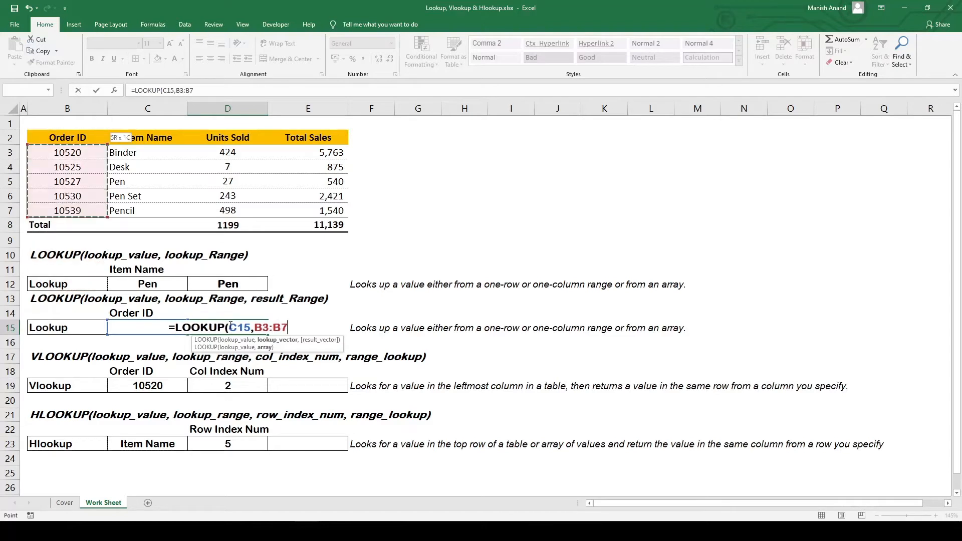
# Step: Add the item names in C3:C7 as the result range and complete the LOOKUP formula in D15
pyautogui.write(',')
pyautogui.press('Left')
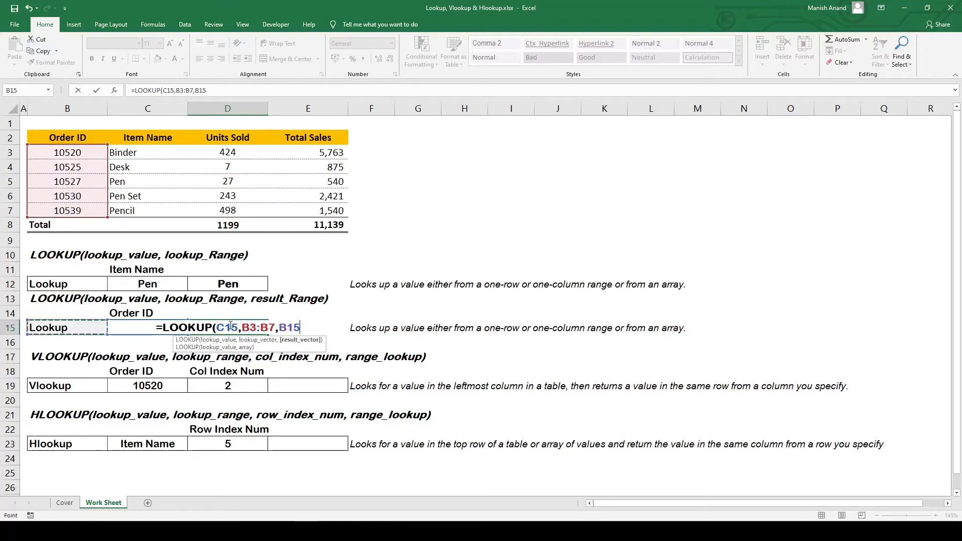
pyautogui.press('Right')
pyautogui.press('Up')
pyautogui.press('Up')
pyautogui.press('Up')
pyautogui.press('Up')
pyautogui.press('Up')
pyautogui.press('Up')
pyautogui.press('Up')
pyautogui.press('Up')
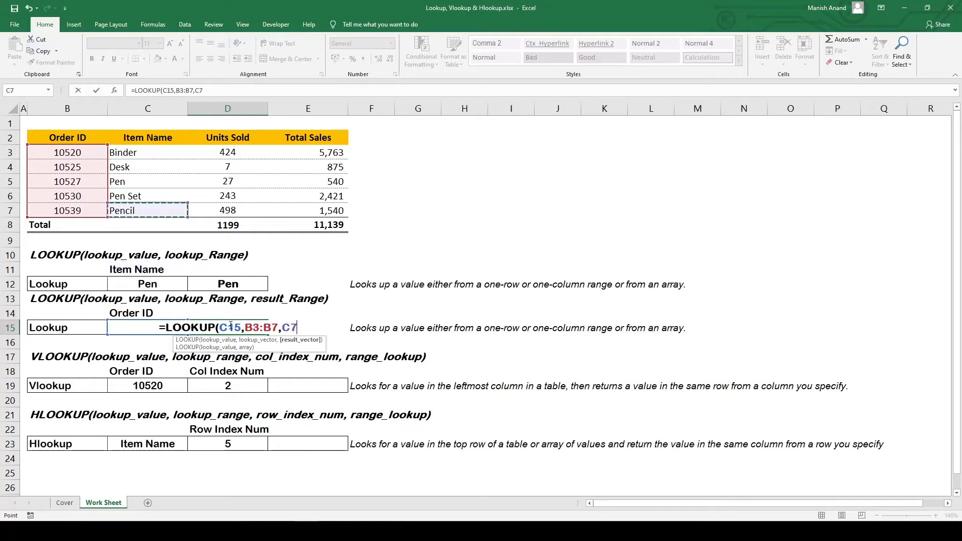
pyautogui.hotkey('shift', 'Up')
pyautogui.hotkey('shift', 'Up')
pyautogui.hotkey('shift', 'Up')
pyautogui.hotkey('shift', 'Up')
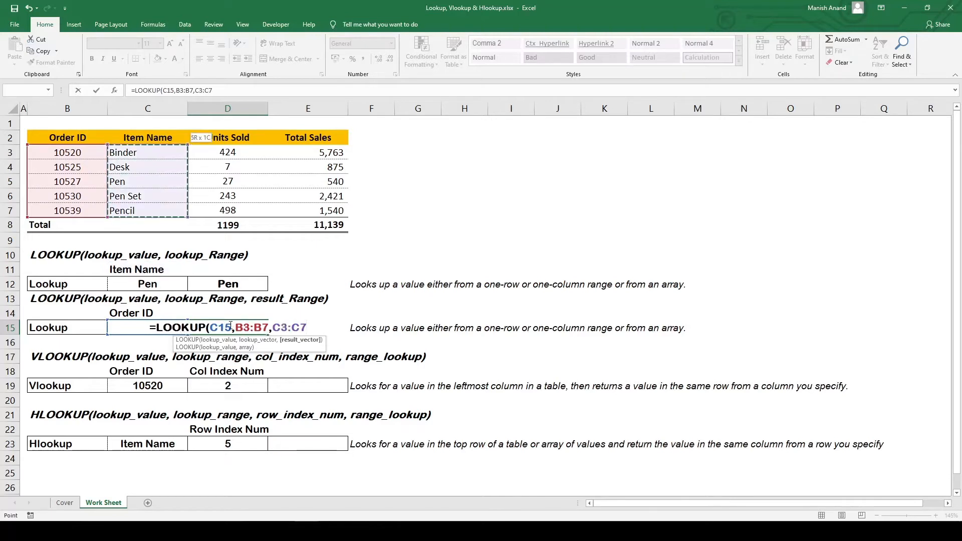
pyautogui.write(')')
pyautogui.press('Return')
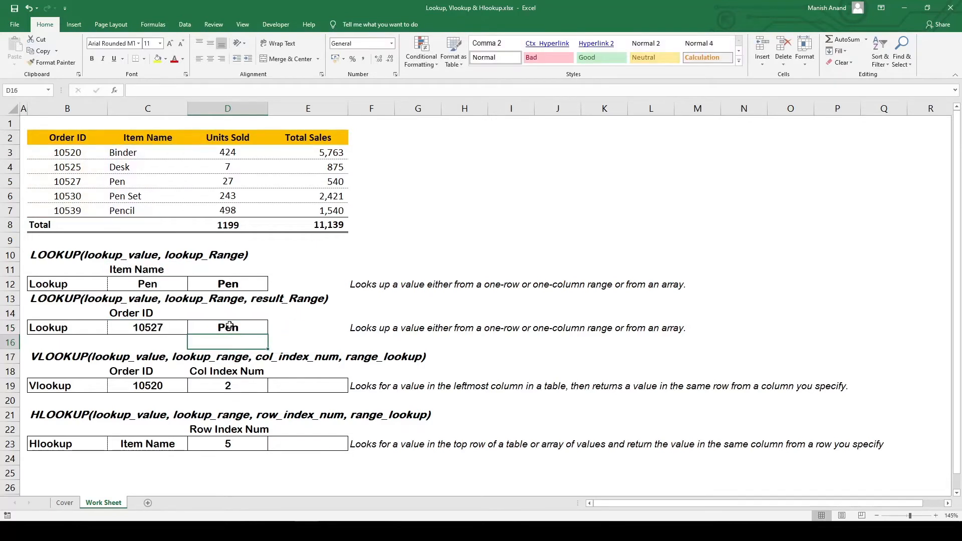
# Step: Replace the Order ID in C15 with the Pen Set's ID and compare it with the Pen Set row in the sales table
pyautogui.click(160, 329)
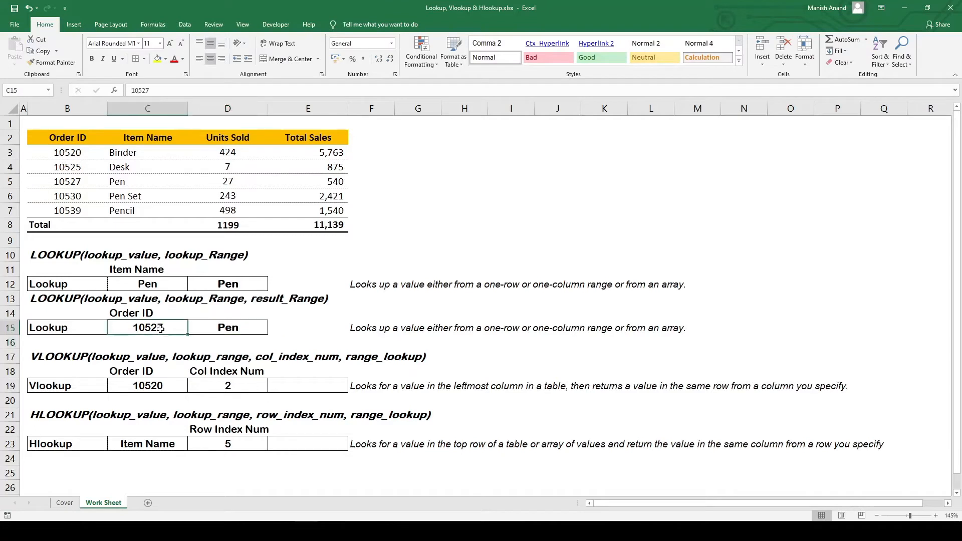
pyautogui.moveTo(53, 184); pyautogui.dragTo(128, 178)
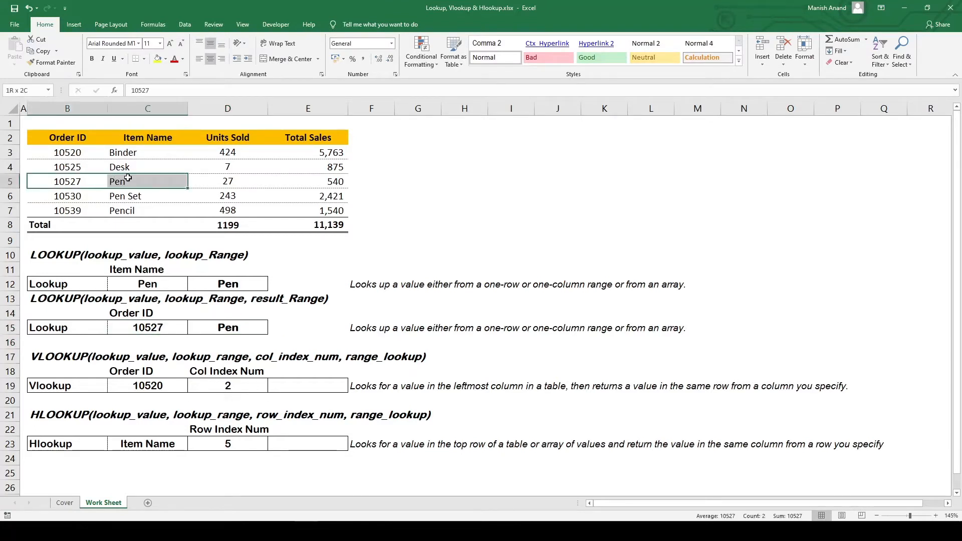
pyautogui.click(160, 328)
pyautogui.doubleClick(160, 328)
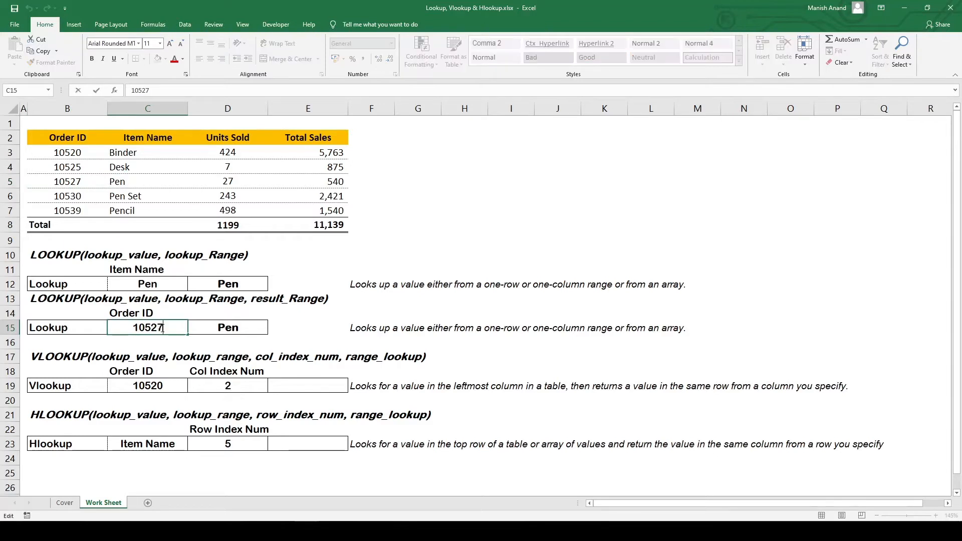
pyautogui.press('BackSpace')
pyautogui.press('BackSpace')
pyautogui.write('30')
pyautogui.press('Return')
pyautogui.click(104, 198)
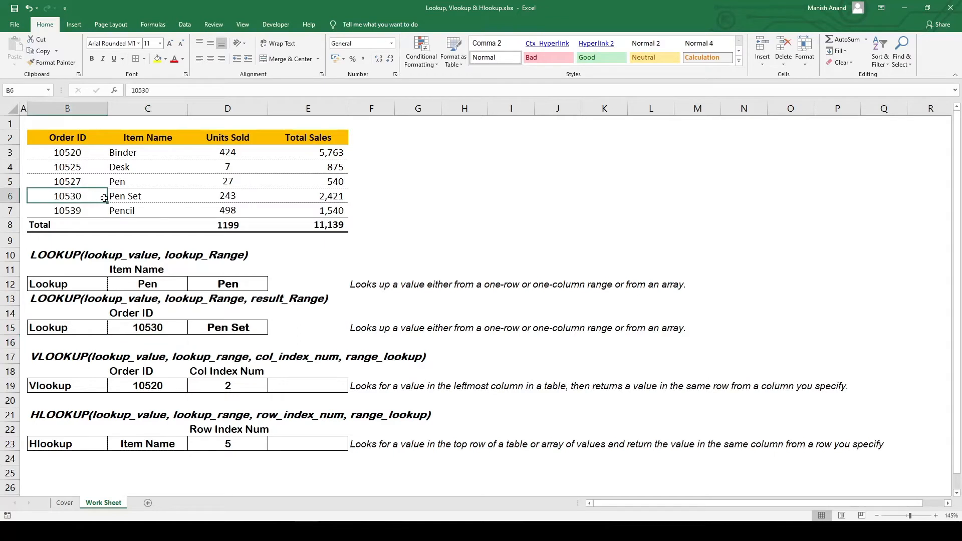
pyautogui.moveTo(104, 198); pyautogui.dragTo(125, 199)
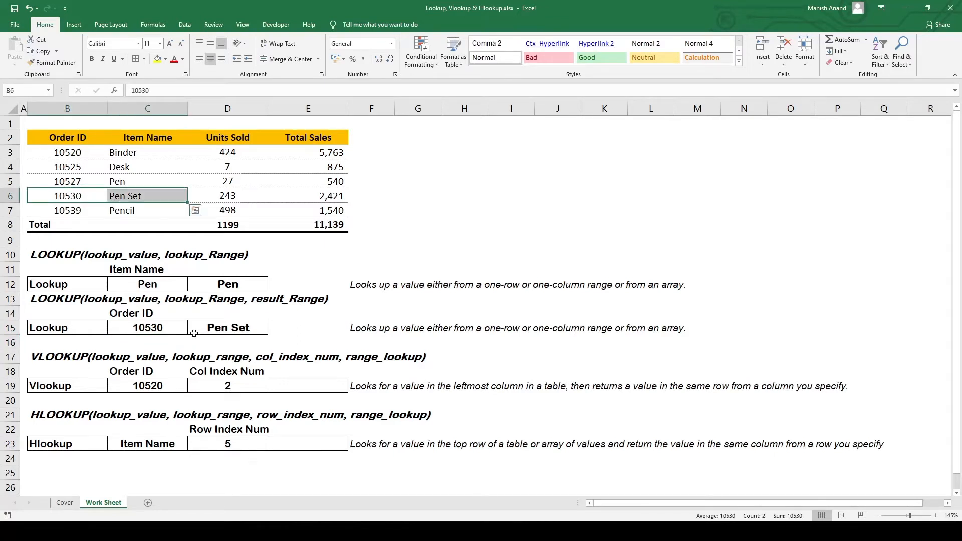
# Step: Set the Order ID in C15 to one higher than the Pen Set's ID and check the D15 result against B3:B7
pyautogui.click(165, 328)
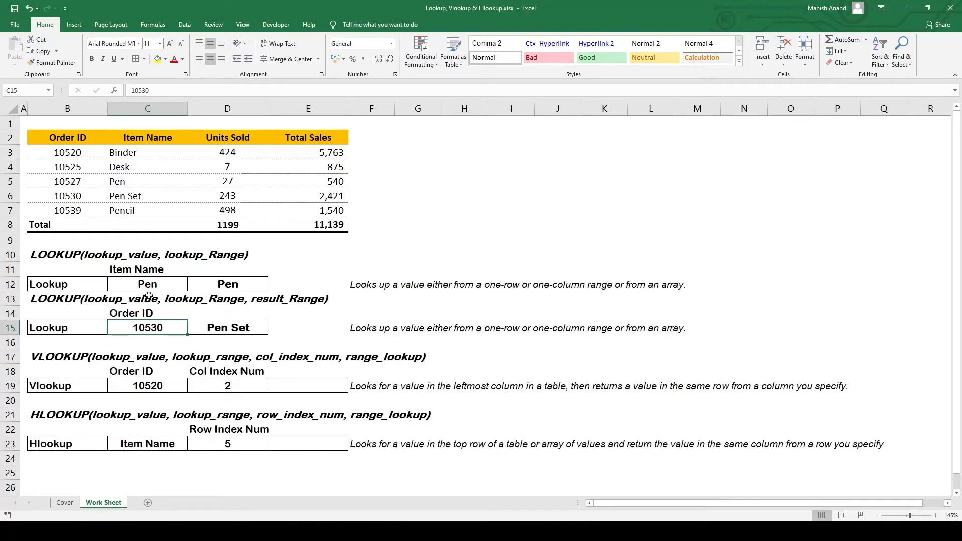
pyautogui.doubleClick(170, 322)
pyautogui.press('BackSpace')
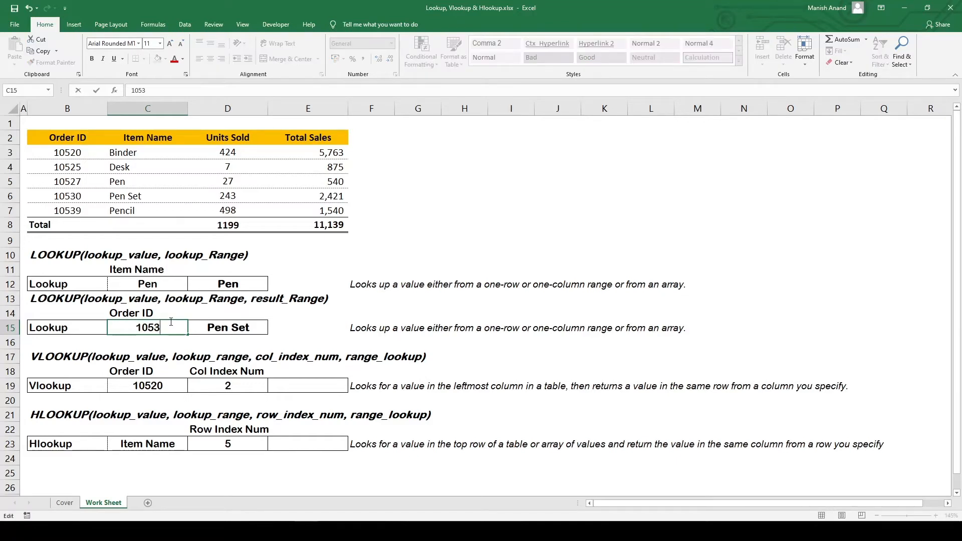
pyautogui.write('1')
pyautogui.press('Return')
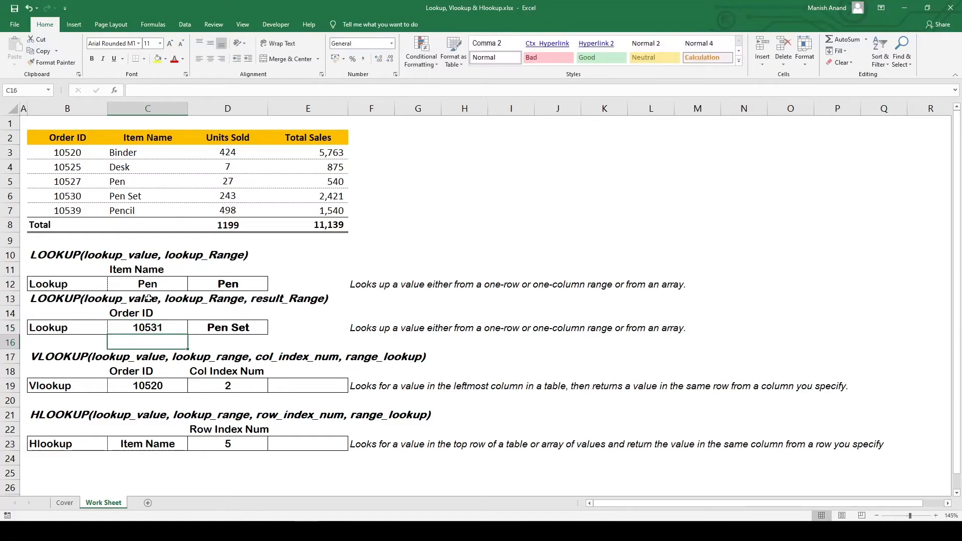
pyautogui.moveTo(67, 153); pyautogui.dragTo(82, 209)
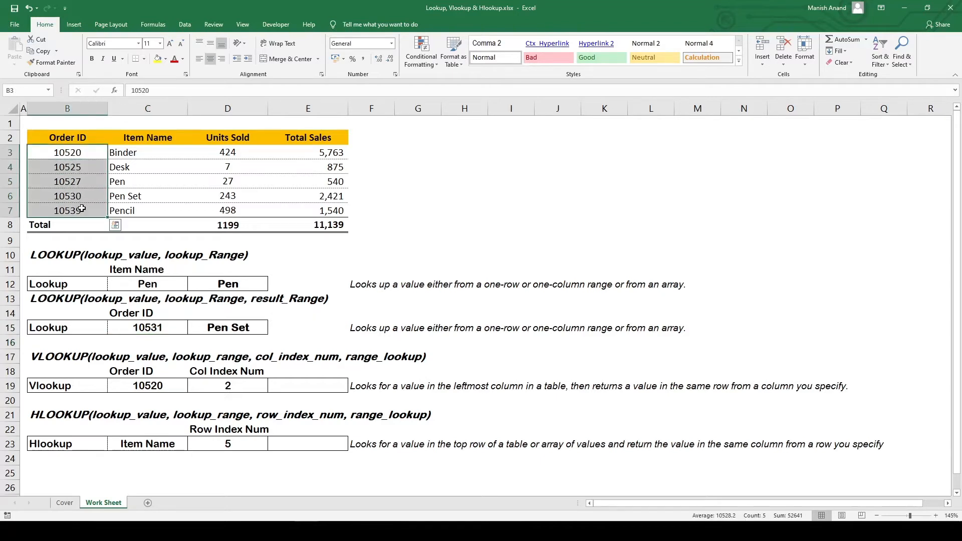
pyautogui.click(230, 330)
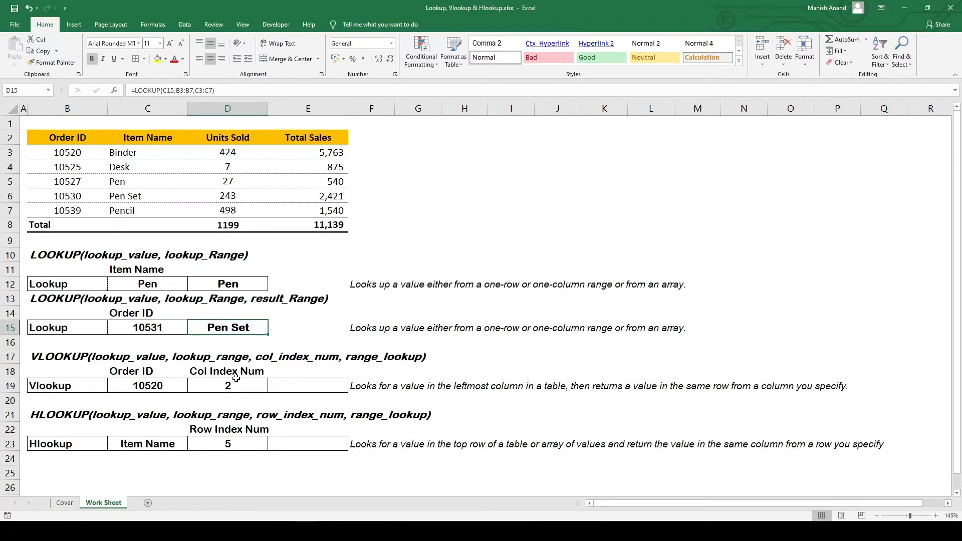
pyautogui.moveTo(79, 153); pyautogui.dragTo(78, 211)
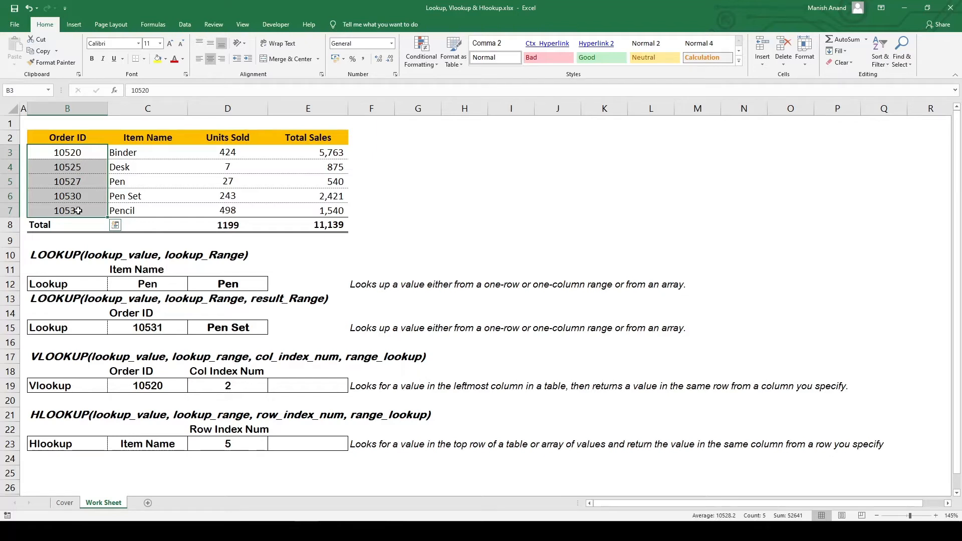
pyautogui.click(229, 326)
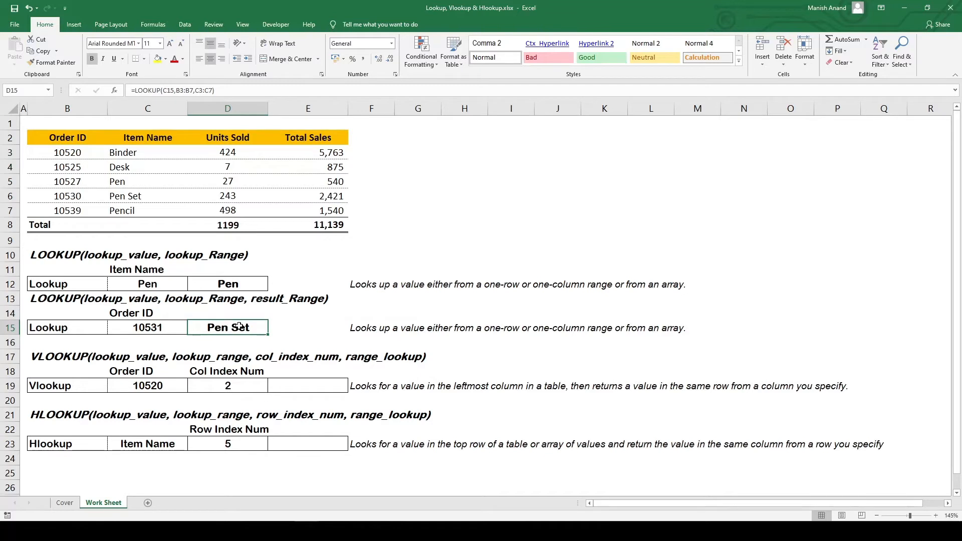
# Step: Examine the sales table B2:E8, the VLOOKUP result cell E19, the Order ID in C19 and the column index in D19
pyautogui.click(308, 390)
pyautogui.click(67, 164)
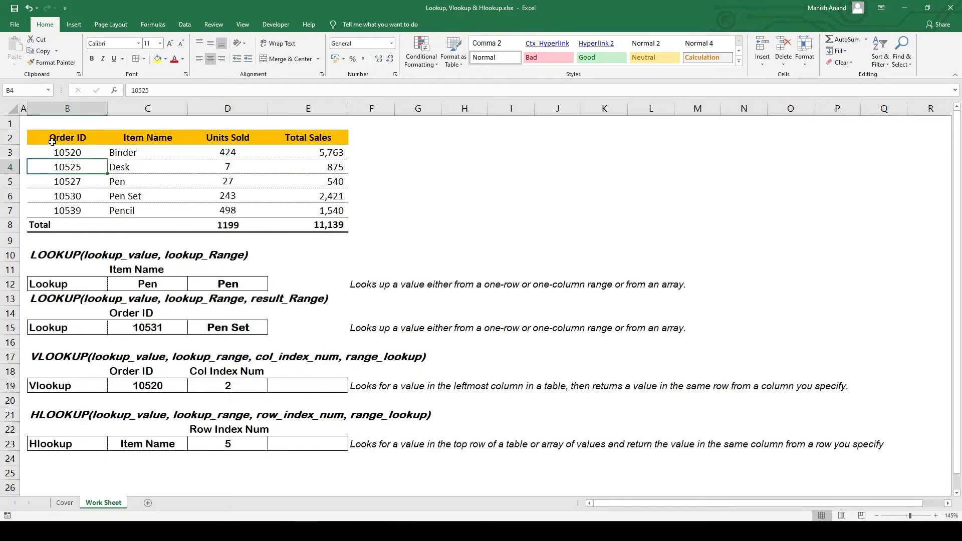
pyautogui.moveTo(52, 141); pyautogui.dragTo(300, 221)
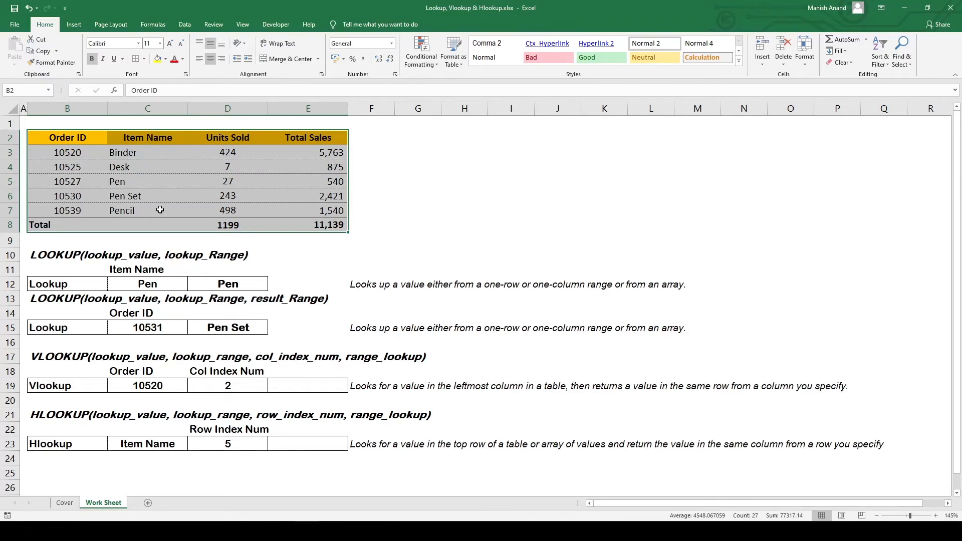
pyautogui.click(273, 383)
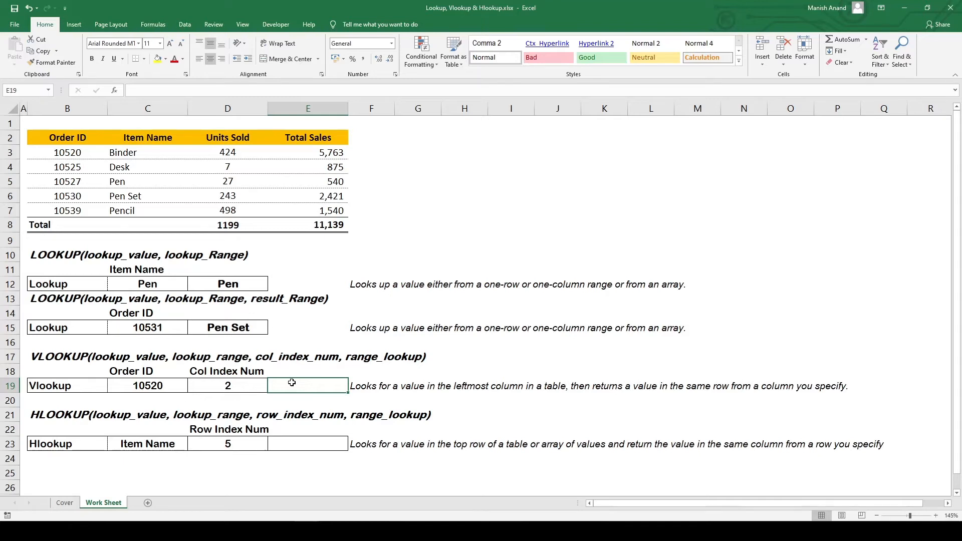
pyautogui.click(171, 391)
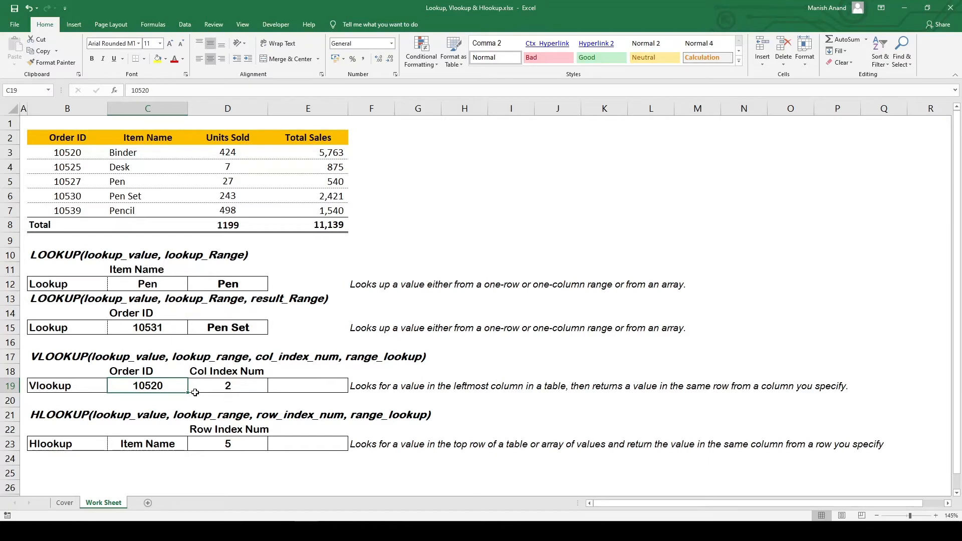
pyautogui.click(211, 389)
pyautogui.moveTo(41, 139); pyautogui.dragTo(345, 228)
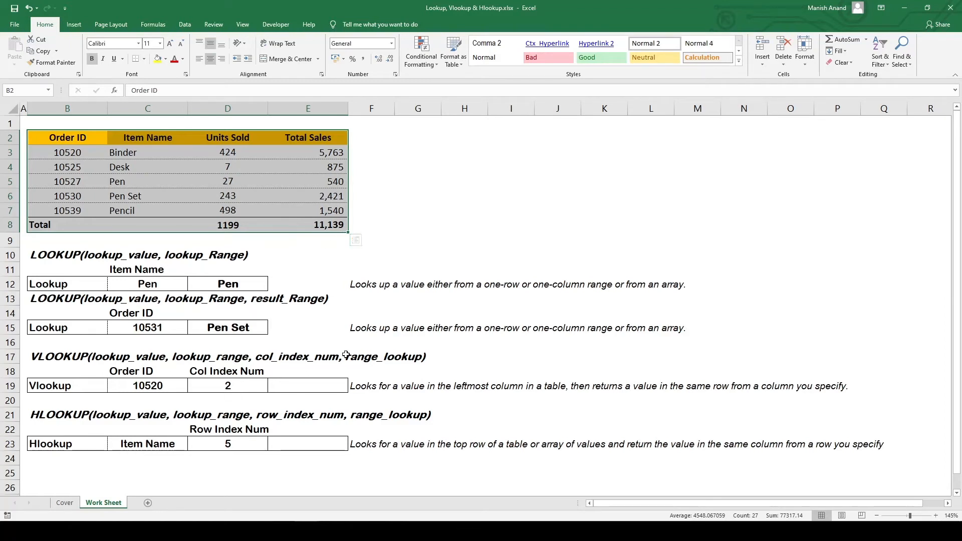
# Step: Begin a VLOOKUP formula in E19 with the Order ID in C19 as the lookup value
pyautogui.click(325, 383)
pyautogui.write('=vl')
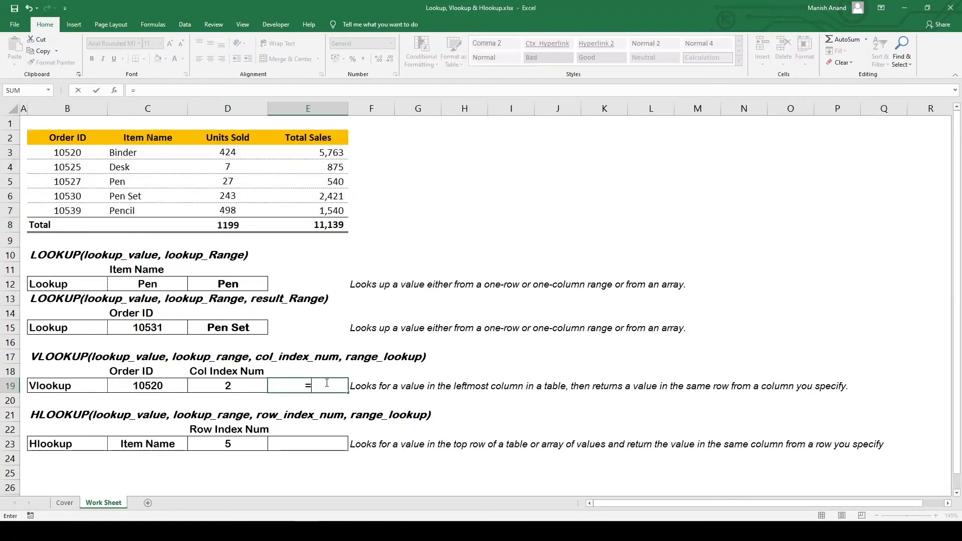
pyautogui.press('Tab')
pyautogui.press('Left')
pyautogui.press('Left')
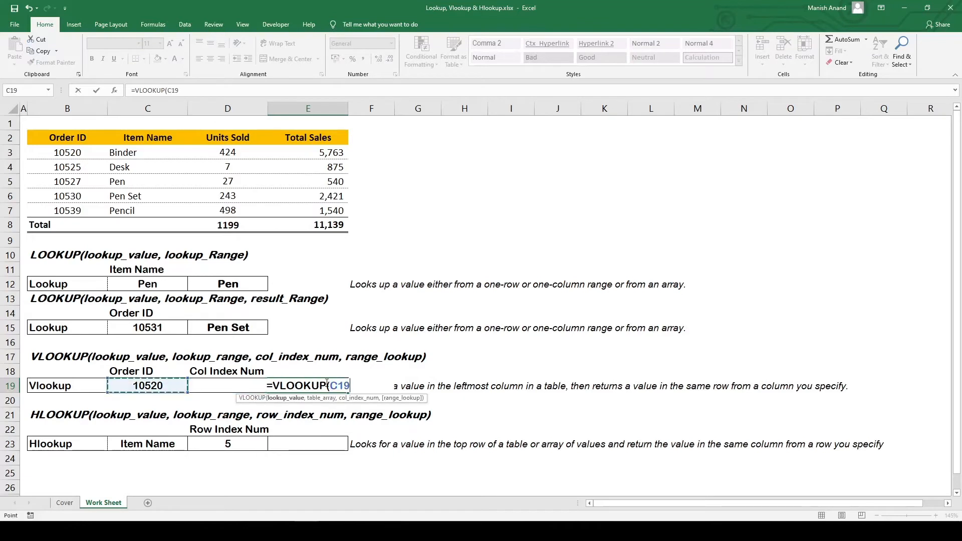
# Step: Add the sales data in B3:E7 as the table array of the E19 formula, with absolute references $B$3:$E$7
pyautogui.write(',')
pyautogui.press('Up')
pyautogui.press('Up')
pyautogui.press('Up')
pyautogui.press('Up')
pyautogui.press('Up')
pyautogui.press('Up')
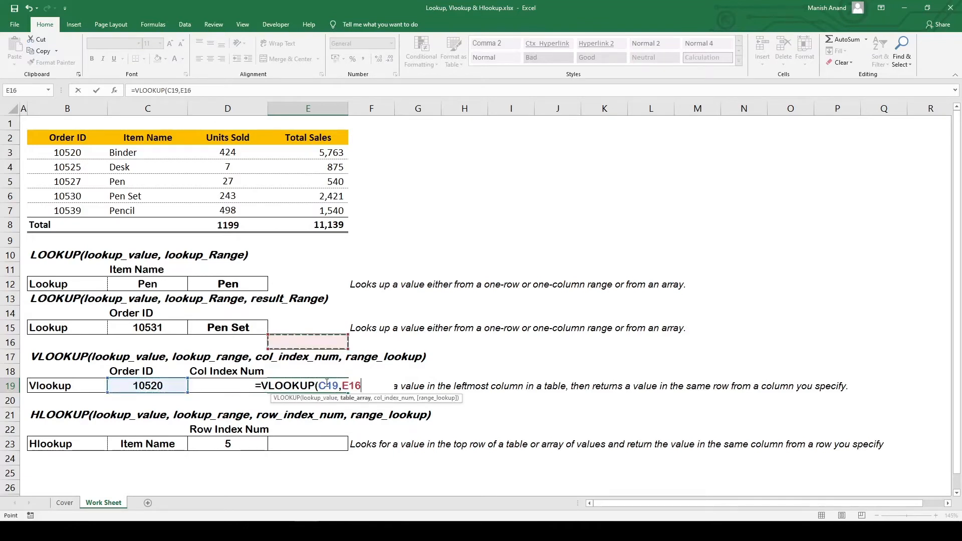
pyautogui.press('Up')
pyautogui.press('Up')
pyautogui.press('Up')
pyautogui.press('Up')
pyautogui.press('Up')
pyautogui.press('Up')
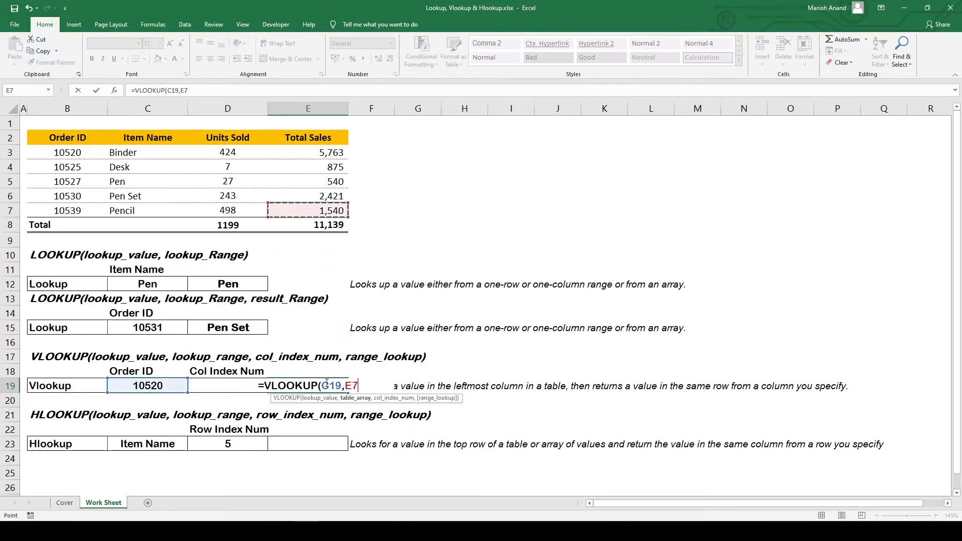
pyautogui.hotkey('ctrl', 'shift', 'Up')
pyautogui.hotkey('shift', 'Down')
pyautogui.hotkey('ctrl', 'shift', 'Left')
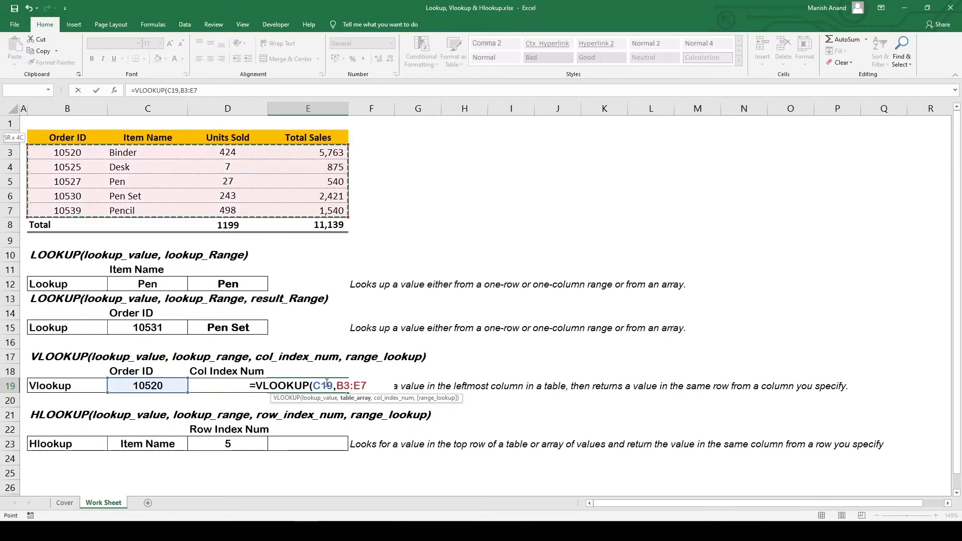
pyautogui.press('F4')
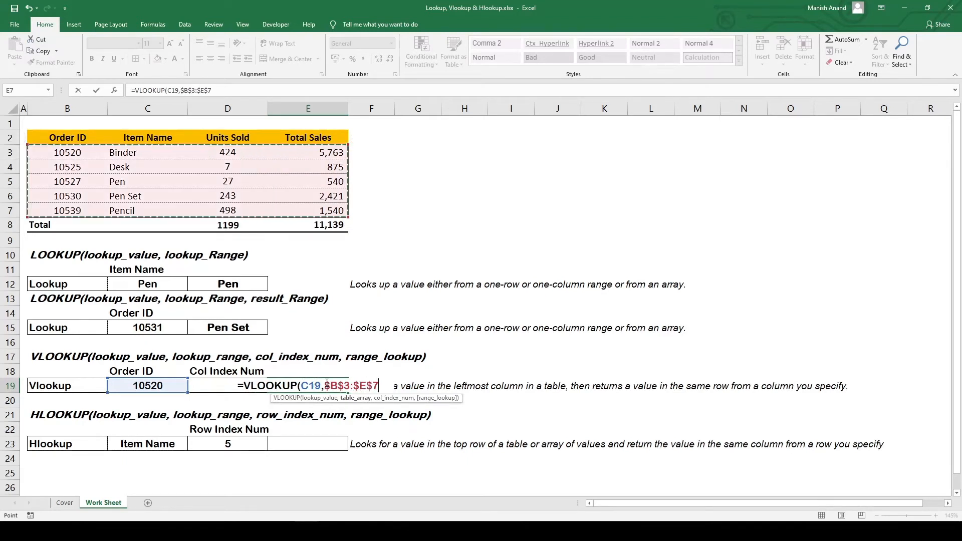
# Step: Complete the VLOOKUP formula in E19 with column index 2 and range lookup 0 for an exact match
pyautogui.write(',')
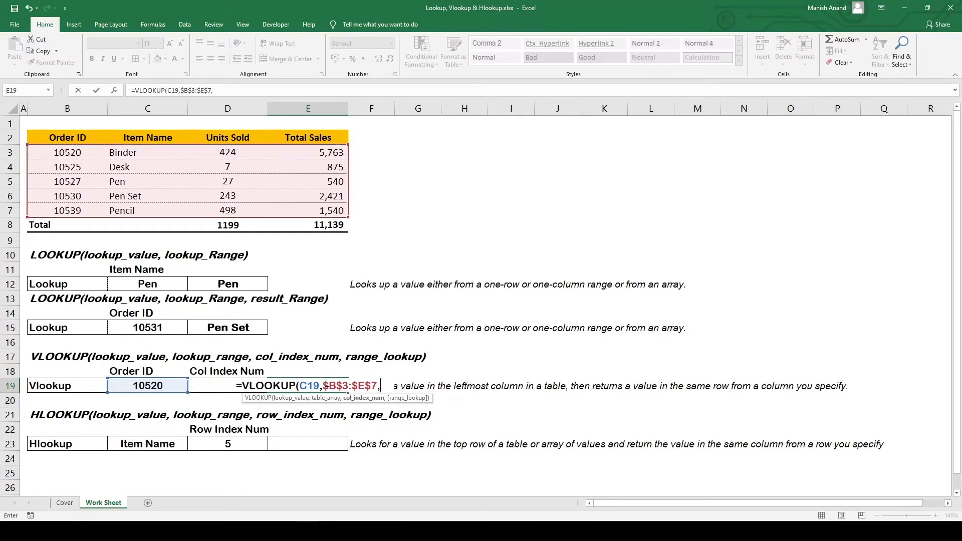
pyautogui.write('2')
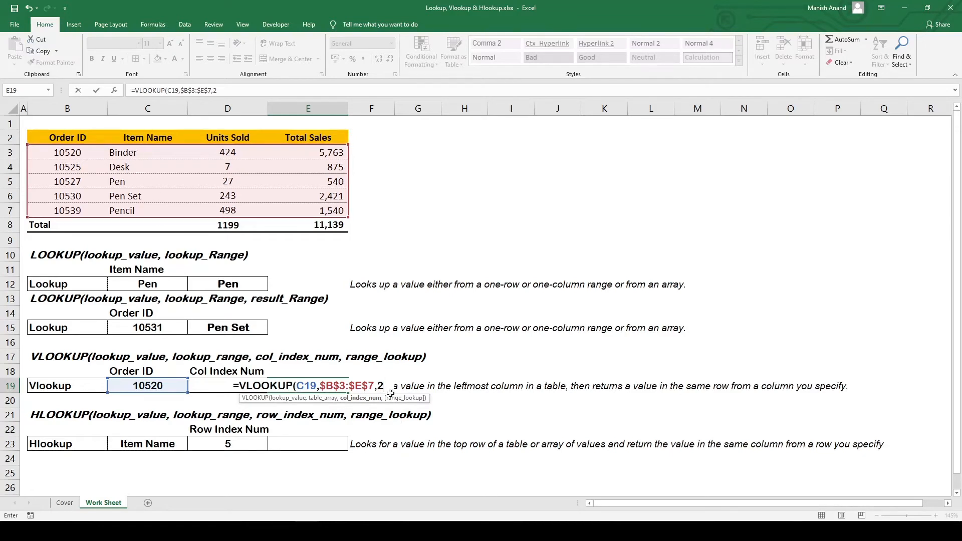
pyautogui.write(',0')
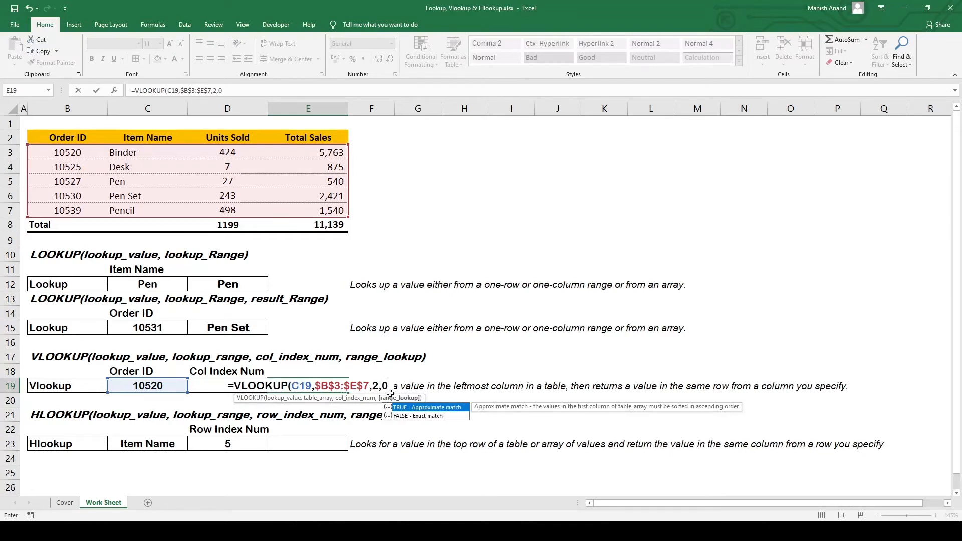
pyautogui.write(')')
pyautogui.press('Return')
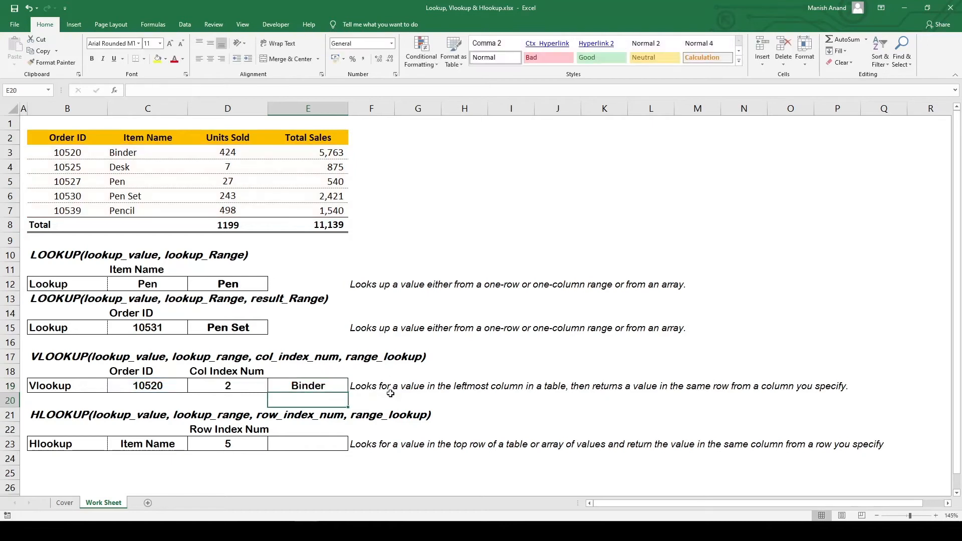
# Step: Replace the fixed column index in the E19 VLOOKUP formula with a reference to D19
pyautogui.click(315, 373)
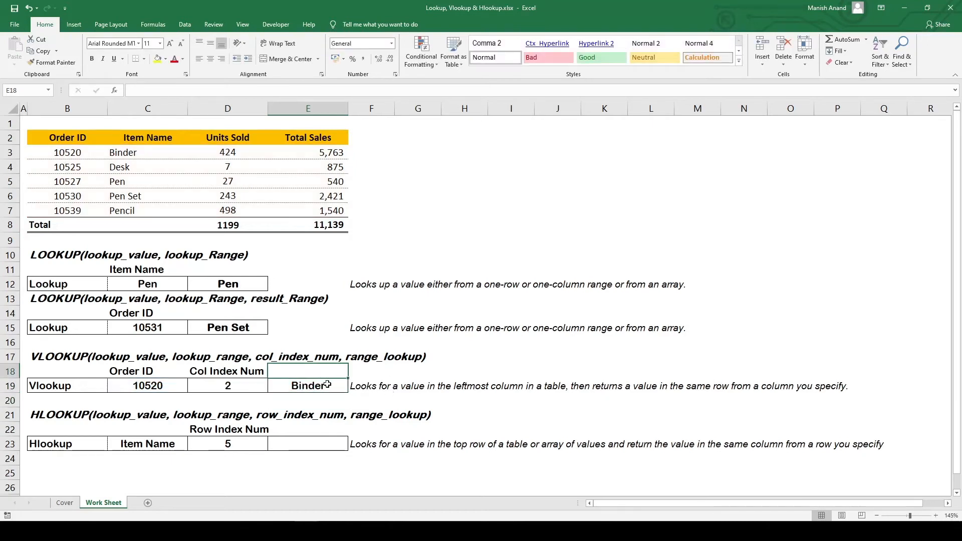
pyautogui.click(328, 384)
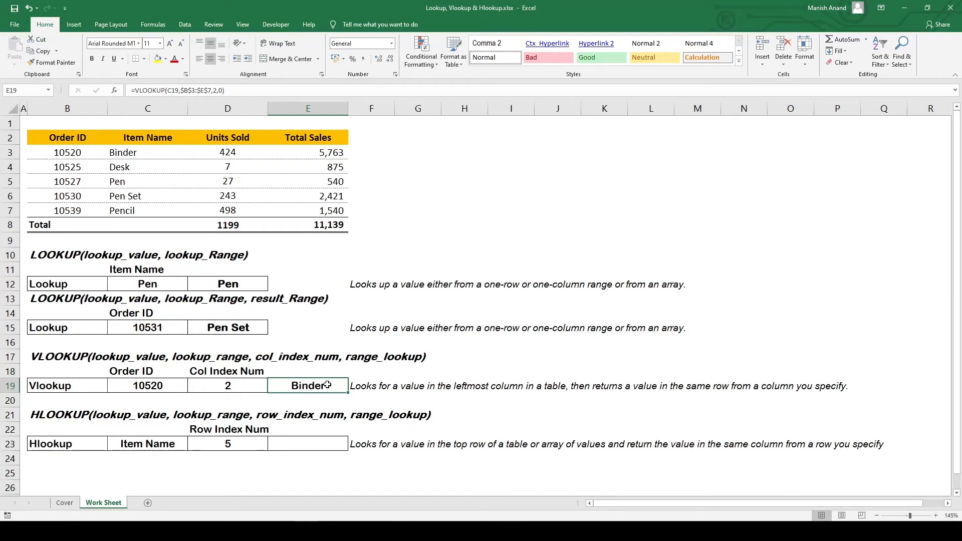
pyautogui.doubleClick(327, 384)
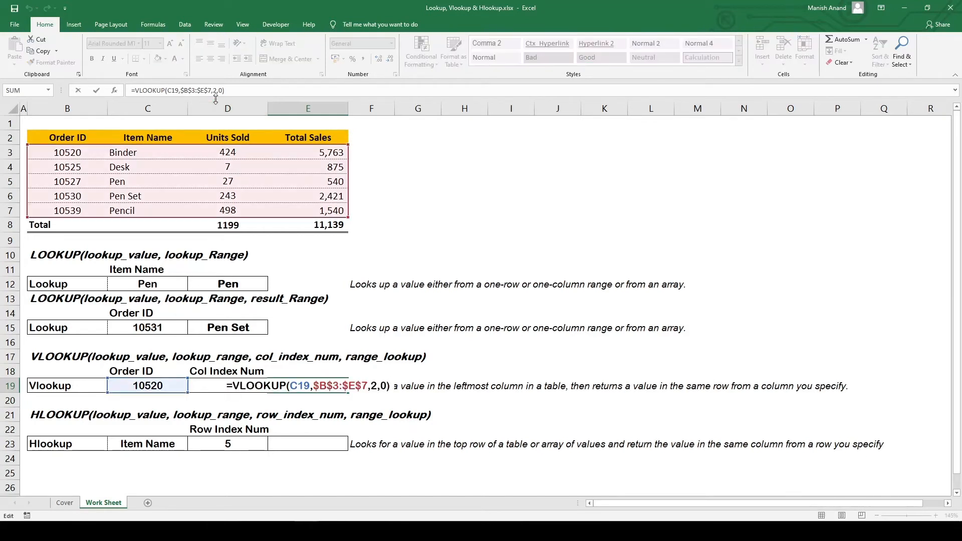
pyautogui.click(376, 386)
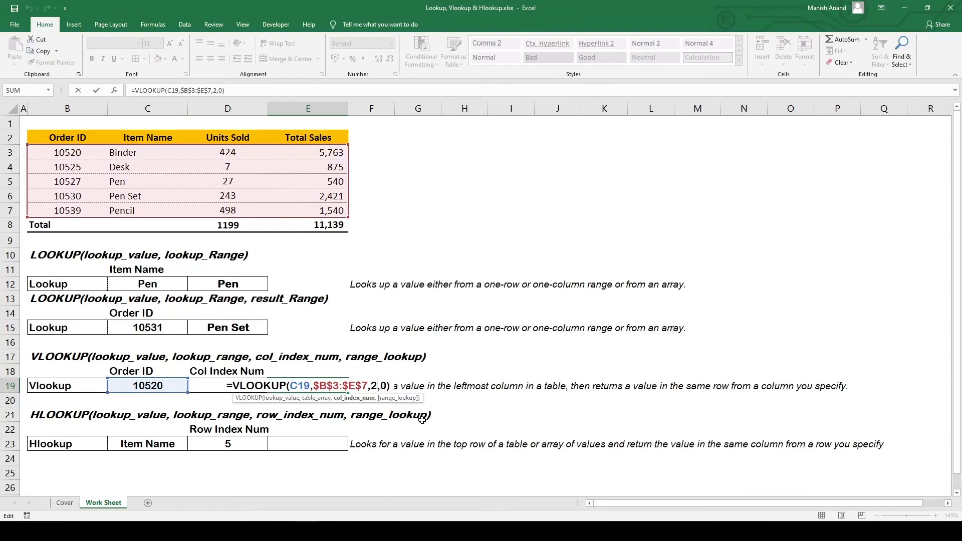
pyautogui.press('BackSpace')
pyautogui.press('F2')
pyautogui.press('Left')
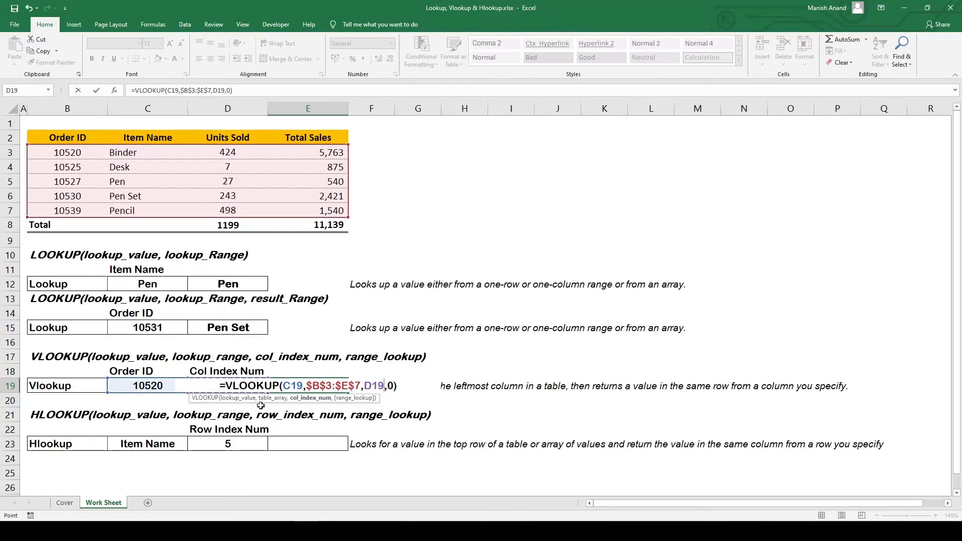
pyautogui.press('Return')
# Step: Set the VLOOKUP column index in D19 to 3 and compare the result with the order's row in B3:D3
pyautogui.press('Up')
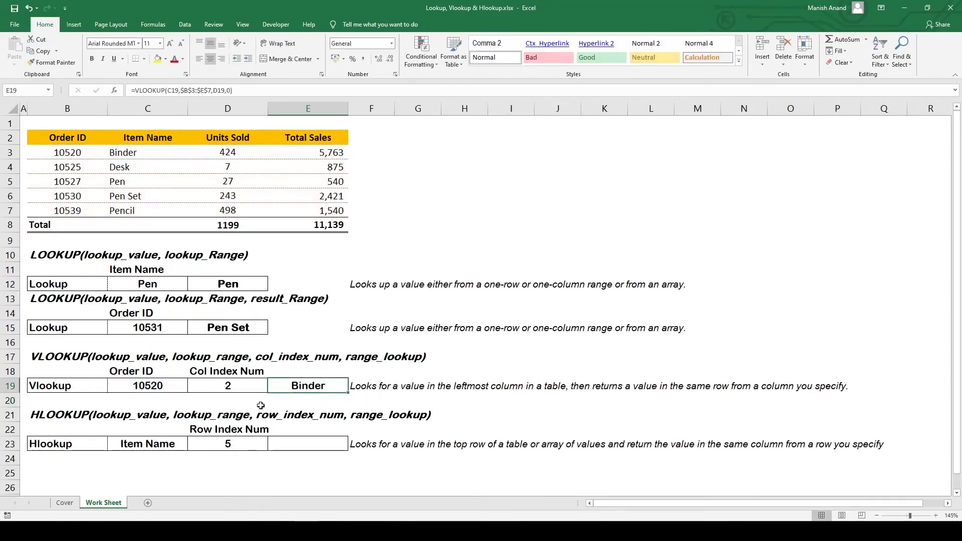
pyautogui.press('Left')
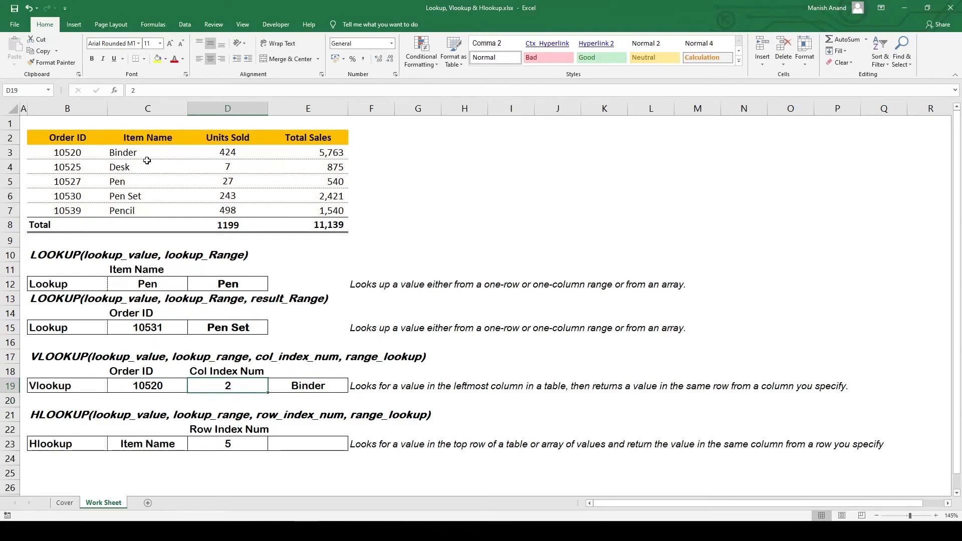
pyautogui.write('3')
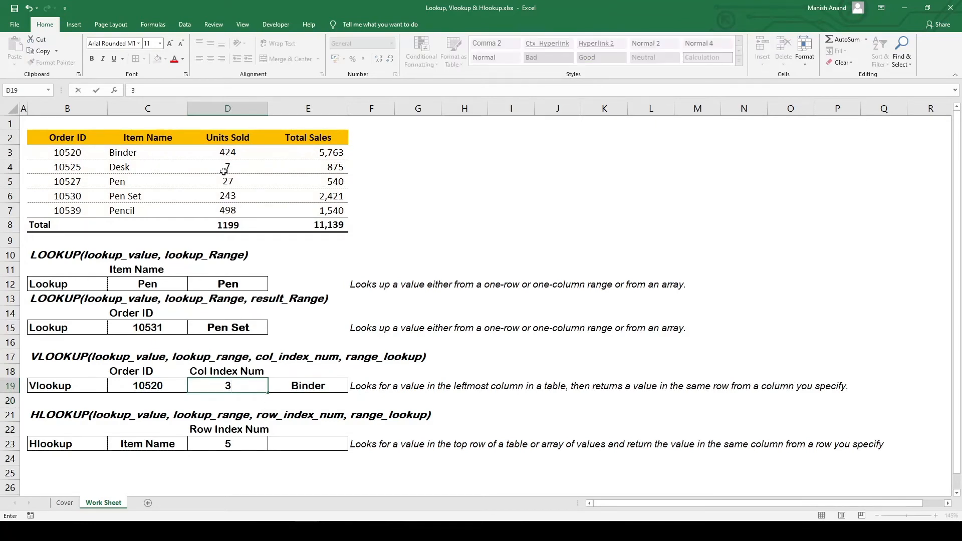
pyautogui.hotkey('ctrl', 'Return')
pyautogui.press('Right')
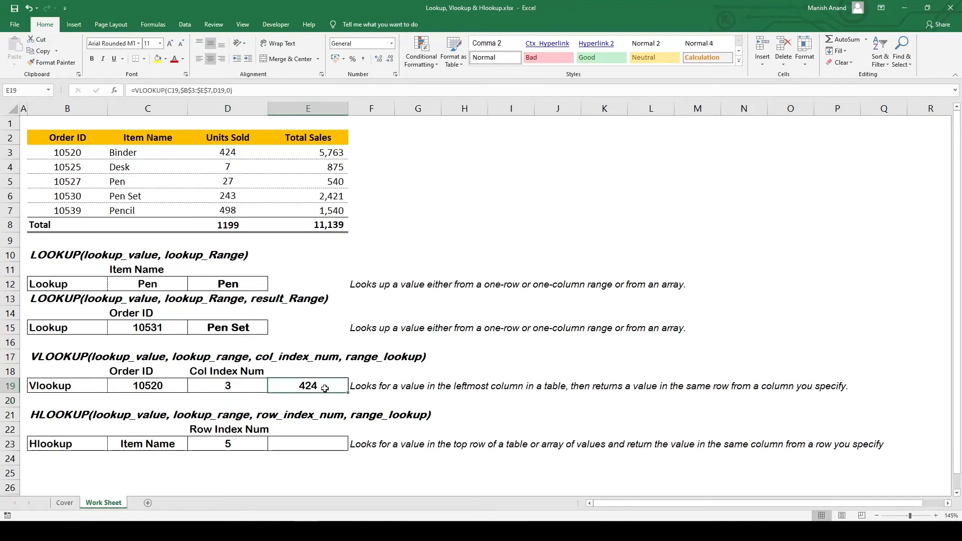
pyautogui.moveTo(57, 153); pyautogui.dragTo(229, 152)
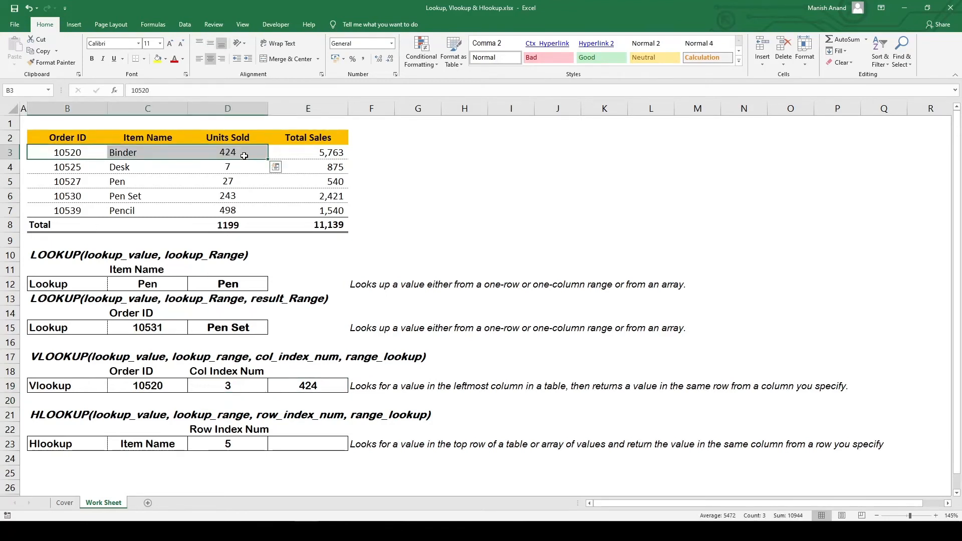
pyautogui.press('Left')
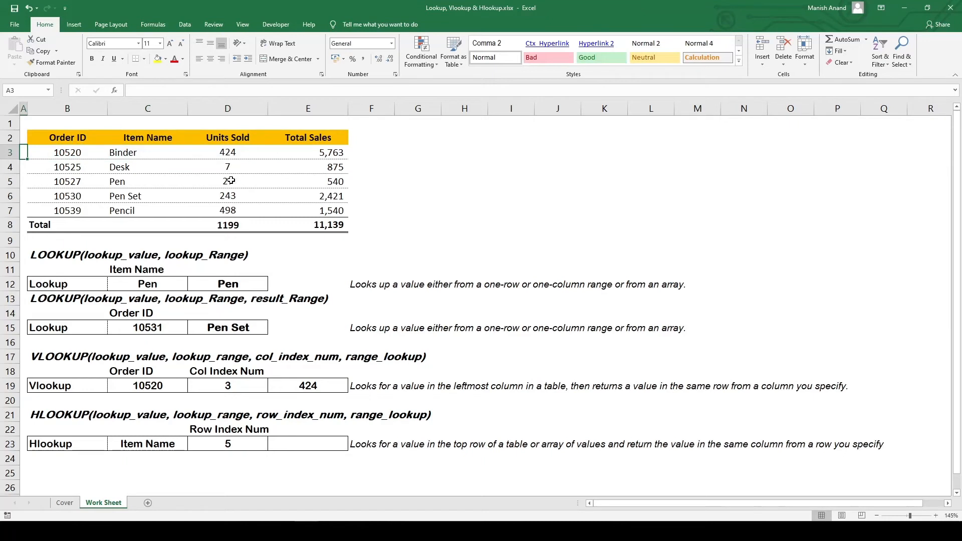
# Step: Set the VLOOKUP column index in D19 to 1 and compare the result with the Order ID column in B3:B7
pyautogui.click(249, 387)
pyautogui.write('1')
pyautogui.press('Return')
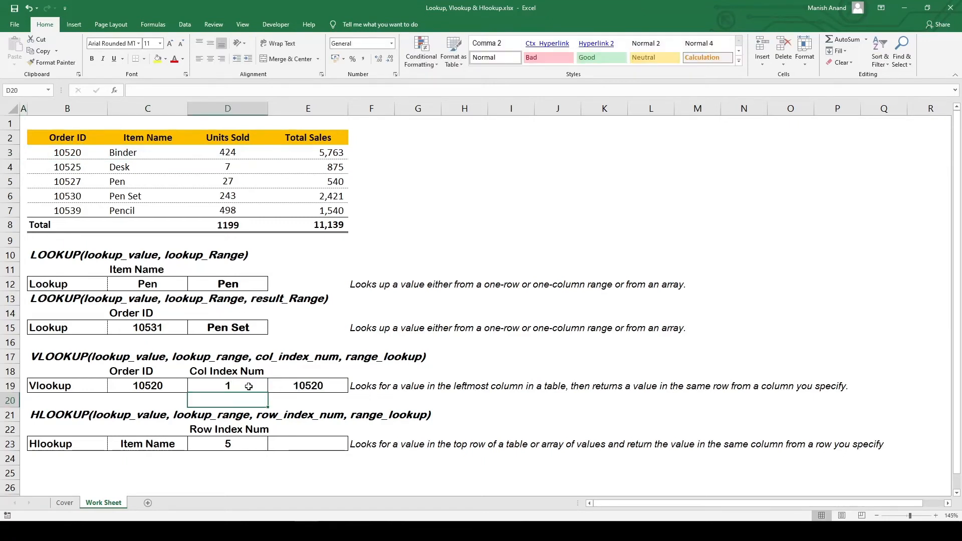
pyautogui.moveTo(75, 152); pyautogui.dragTo(73, 211)
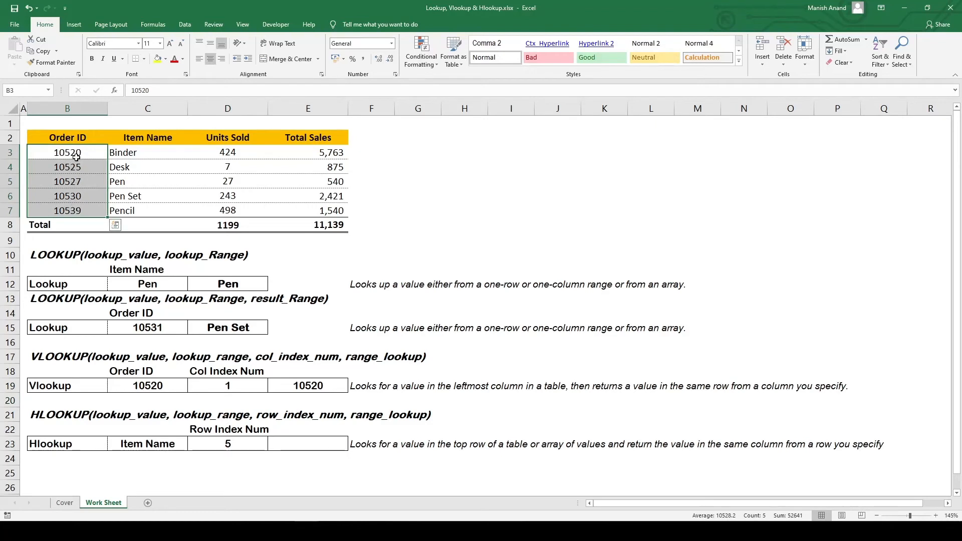
# Step: Set the VLOOKUP column index in D19 to 4 and compare the result with the order's row in B3:E3
pyautogui.click(247, 388)
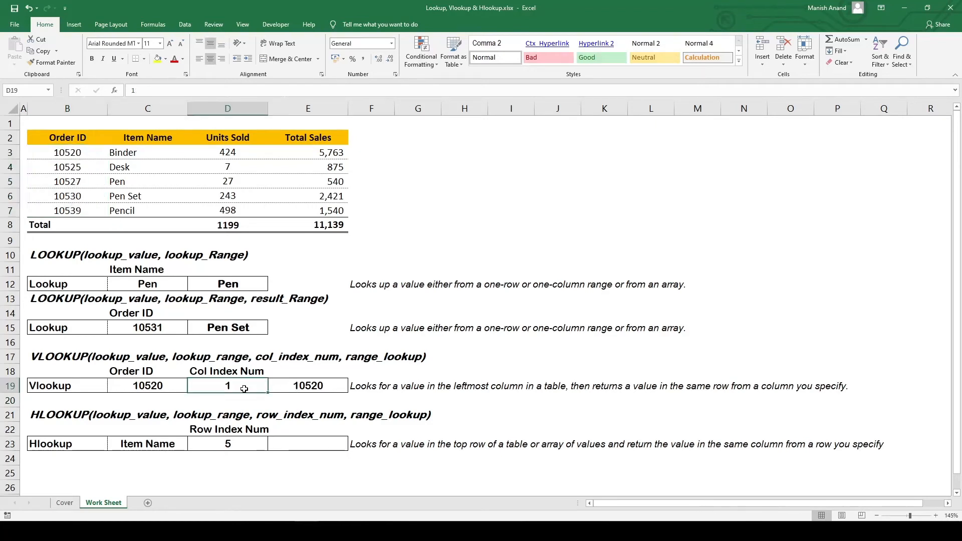
pyautogui.write('4')
pyautogui.press('Return')
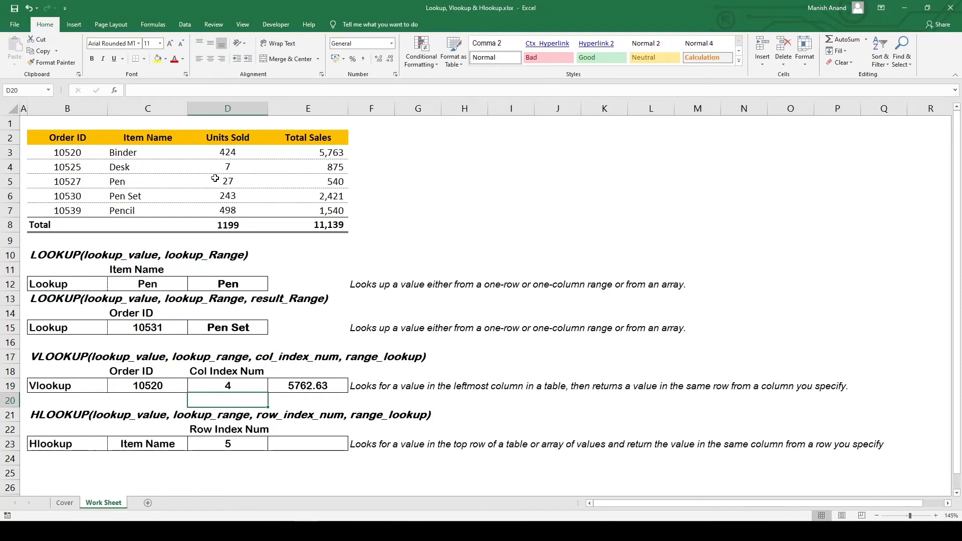
pyautogui.moveTo(294, 151); pyautogui.dragTo(70, 152)
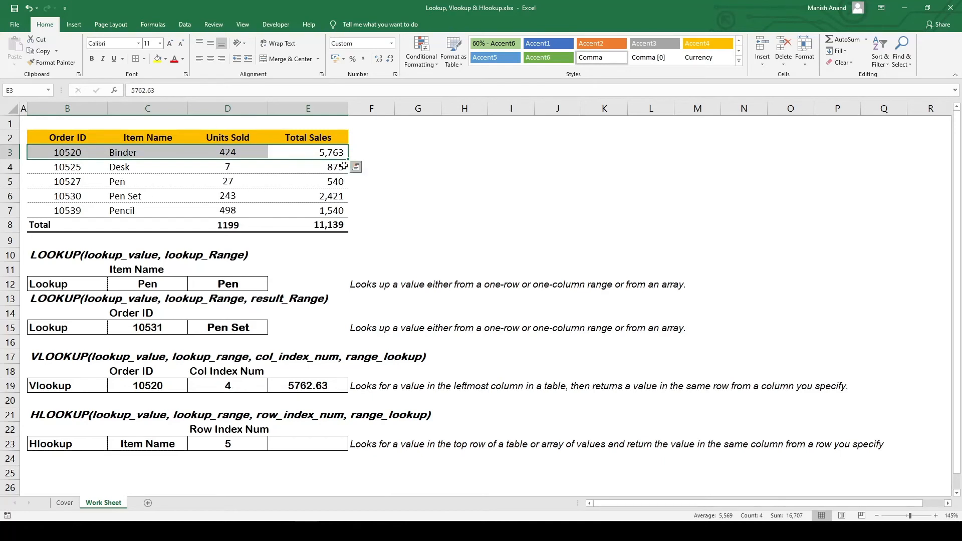
# Step: Examine the HLOOKUP source data: the Desk row, the Units Sold column and the full table B2:E7 with its headers
pyautogui.click(373, 386)
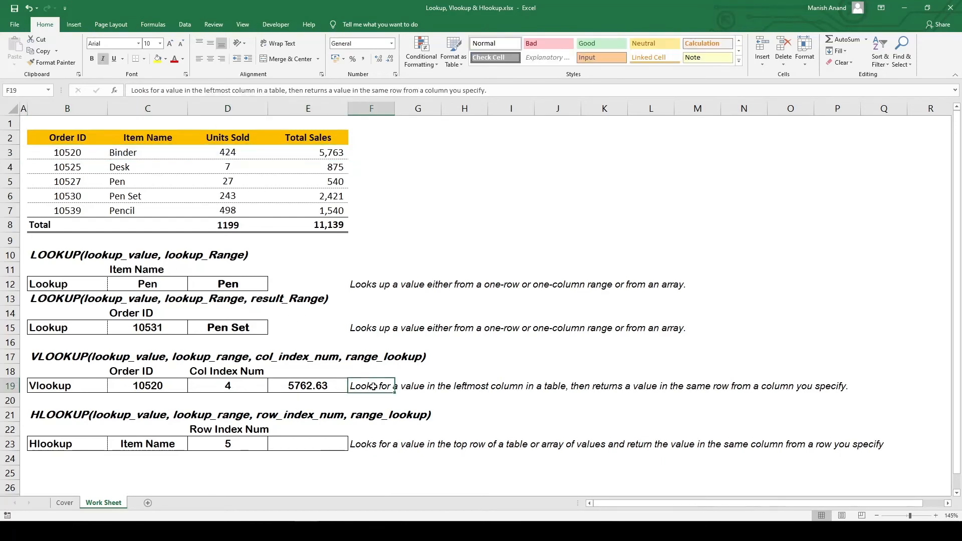
pyautogui.click(310, 443)
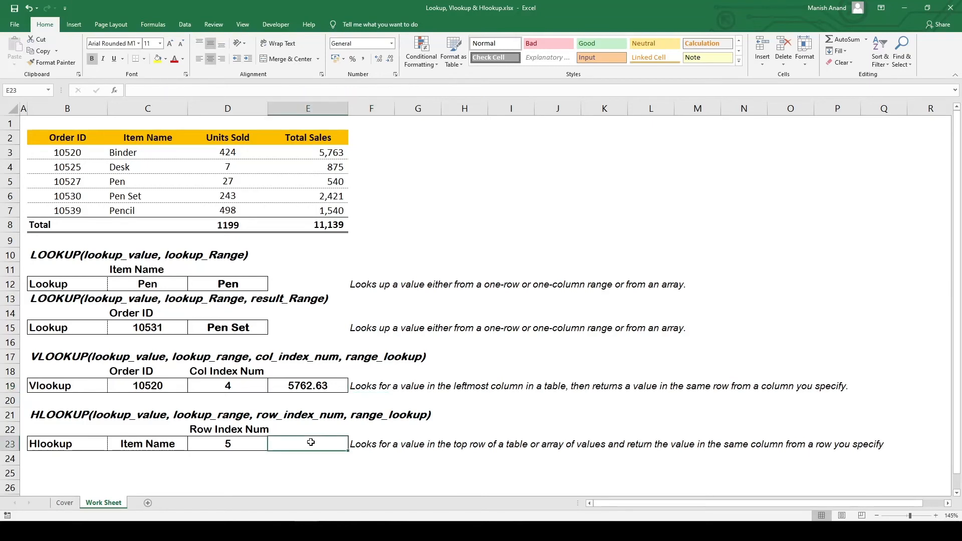
pyautogui.click(56, 167)
pyautogui.moveTo(56, 166); pyautogui.dragTo(315, 173)
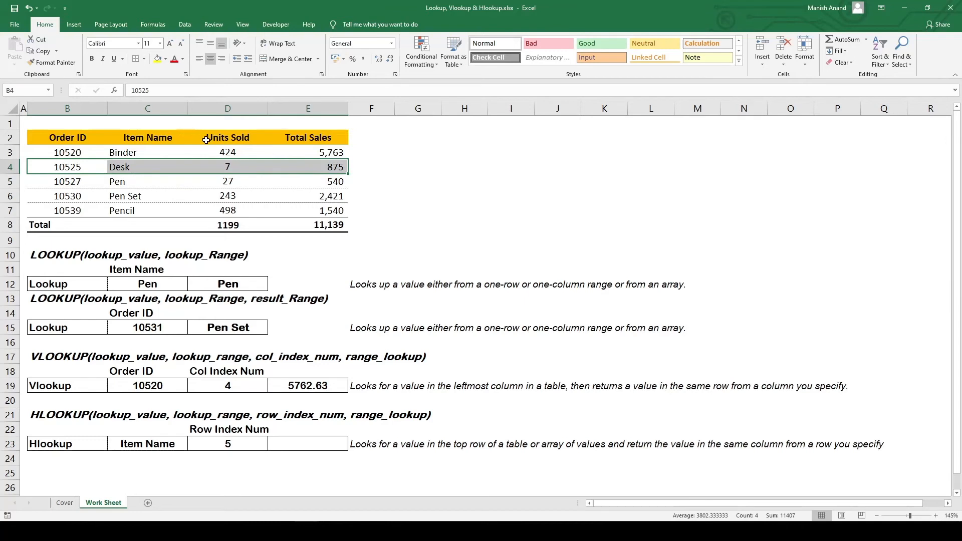
pyautogui.moveTo(219, 139); pyautogui.dragTo(226, 211)
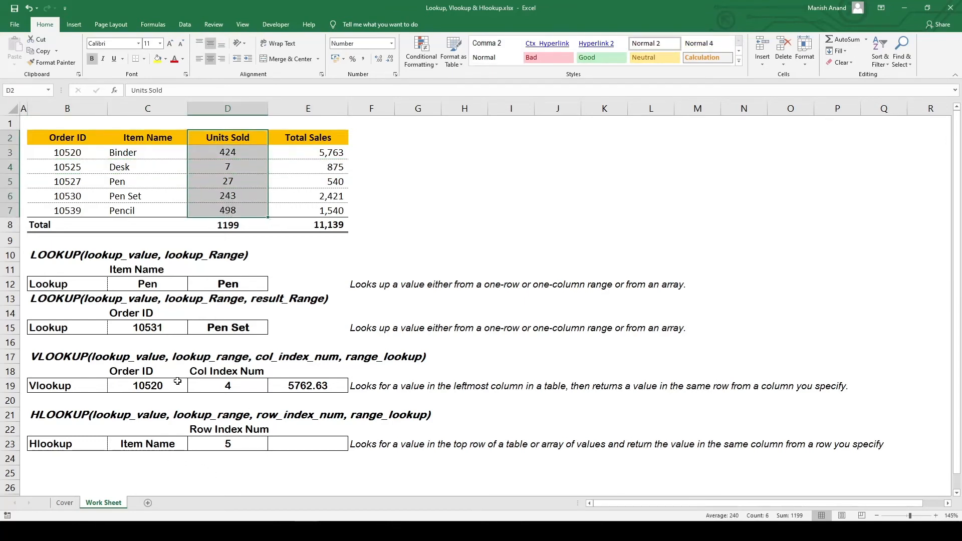
pyautogui.click(61, 140)
pyautogui.moveTo(61, 141); pyautogui.dragTo(307, 215)
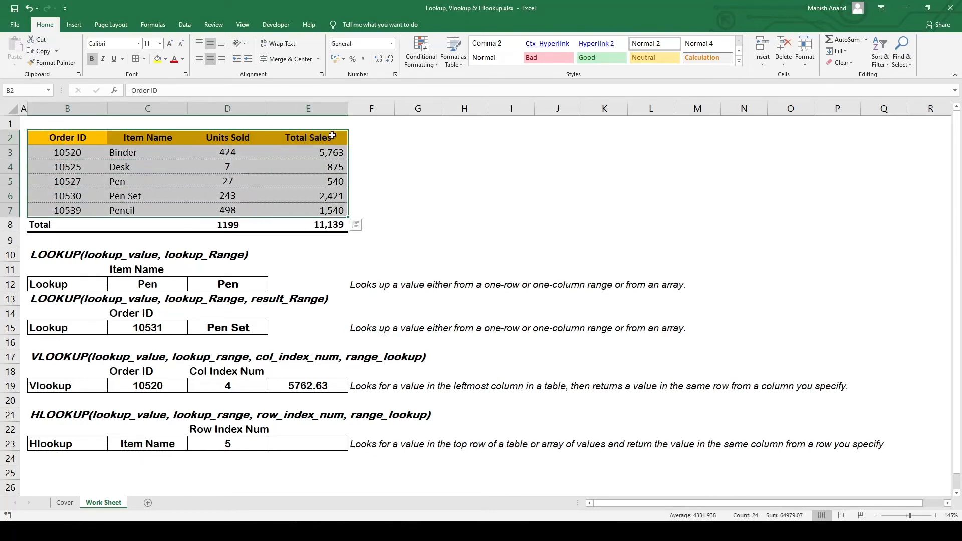
# Step: Begin an HLOOKUP formula in E23 with the Item Name header in C23 as the lookup value
pyautogui.click(314, 444)
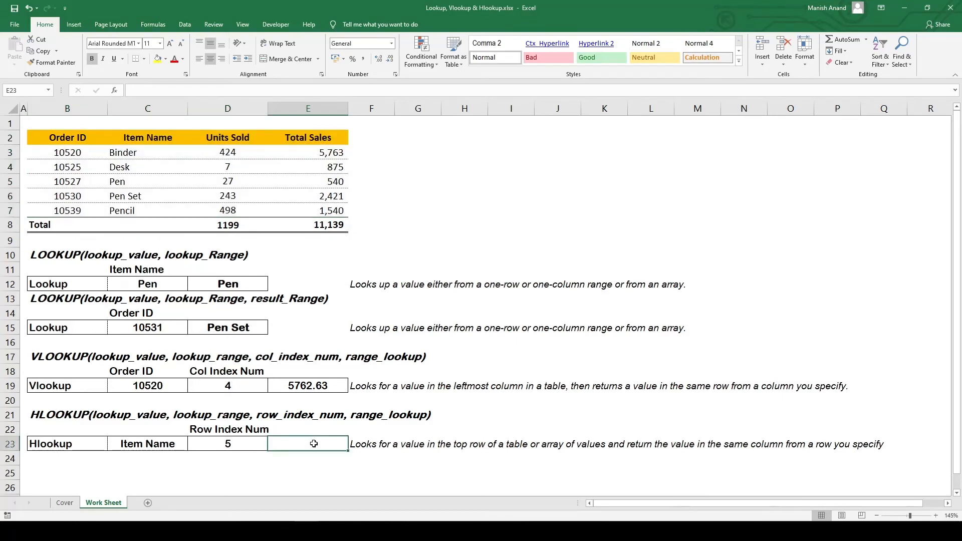
pyautogui.write('=hloo')
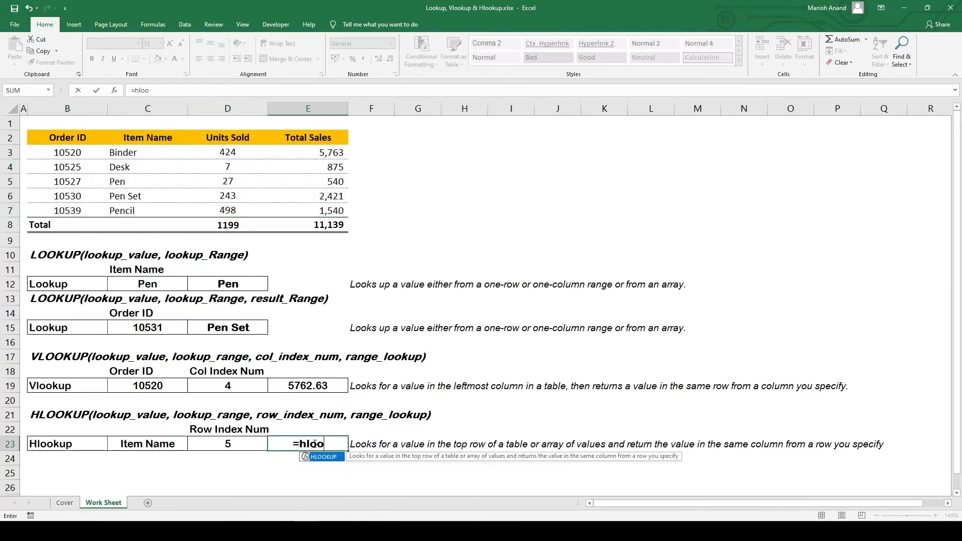
pyautogui.press('Tab')
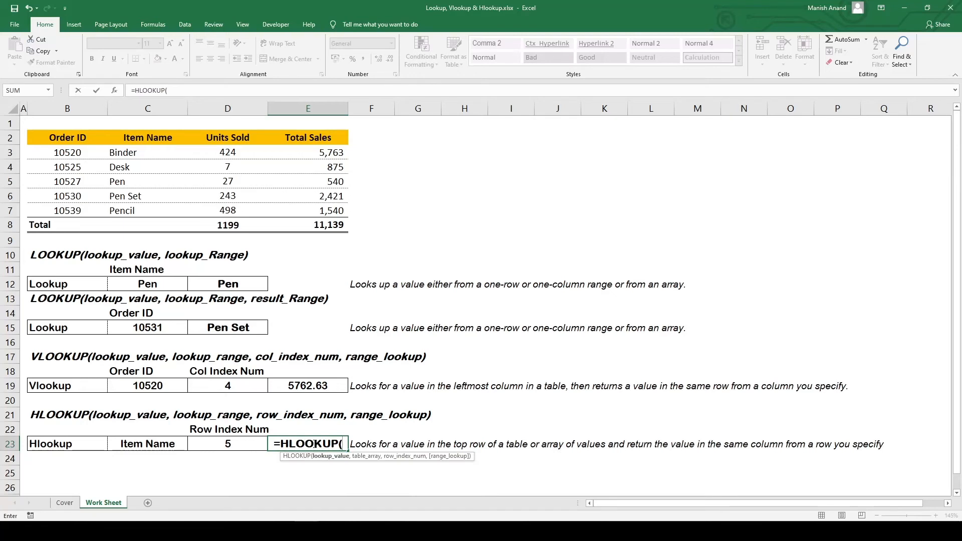
pyautogui.press('Left')
pyautogui.press('Left')
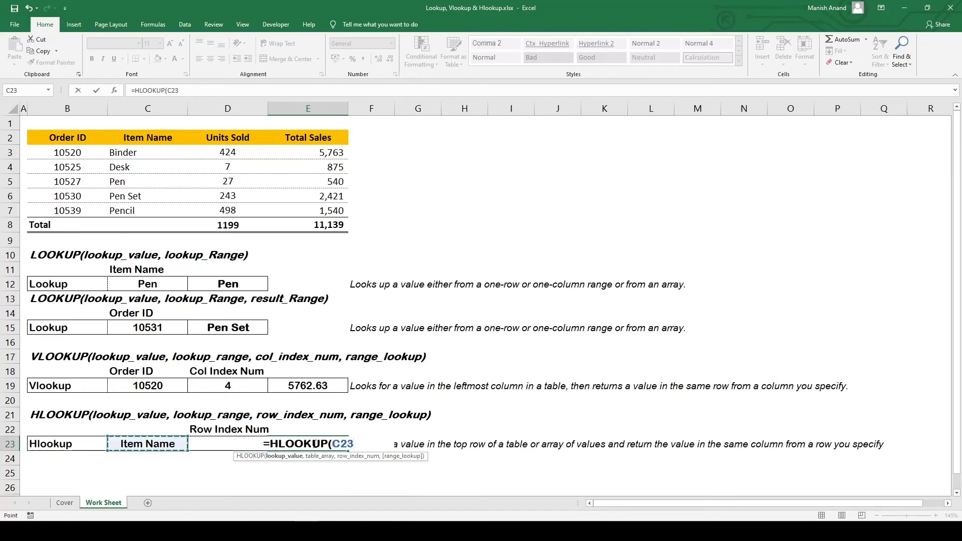
pyautogui.write(',')
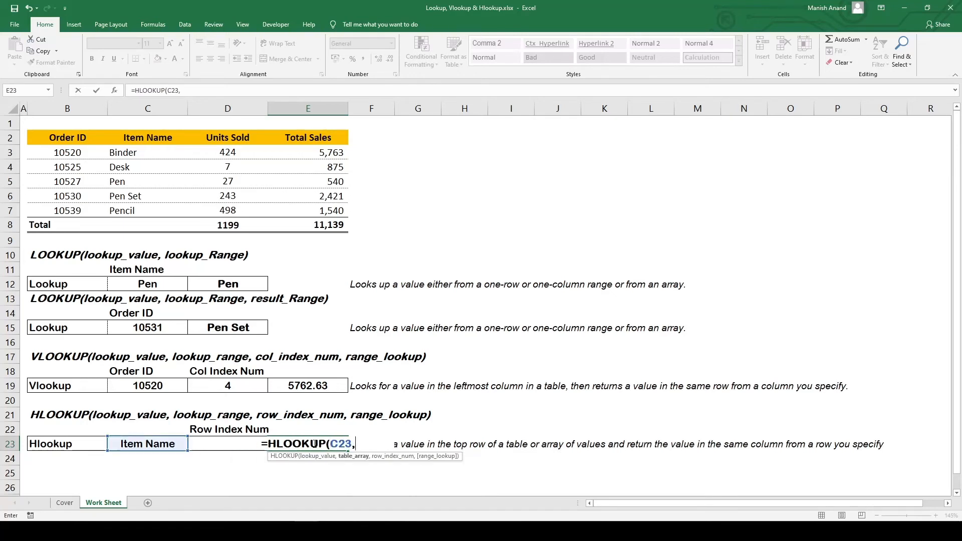
# Step: Add the sales table with its header row as the table array of the E23 formula, with absolute references $B$2:$E$7
pyautogui.moveTo(48, 143); pyautogui.dragTo(288, 208)
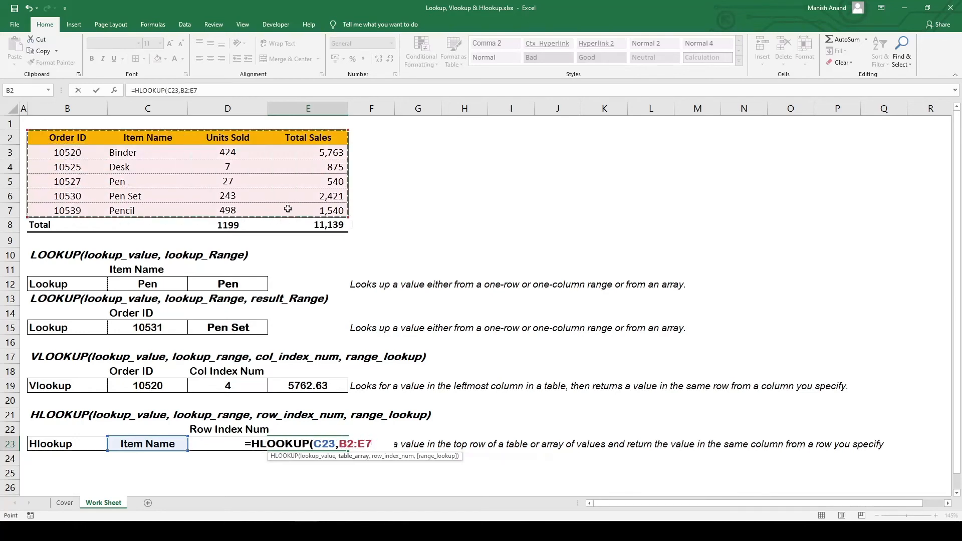
pyautogui.press('F4')
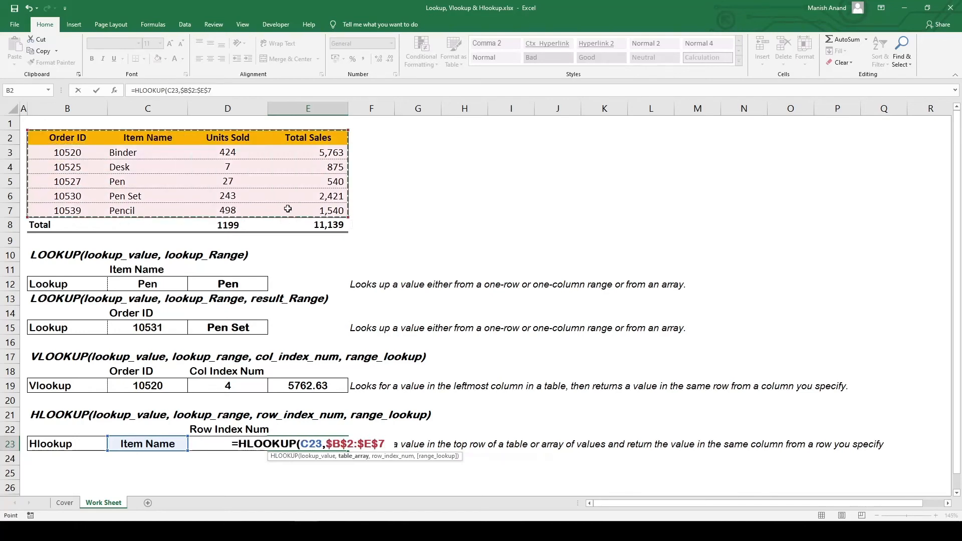
pyautogui.write(',')
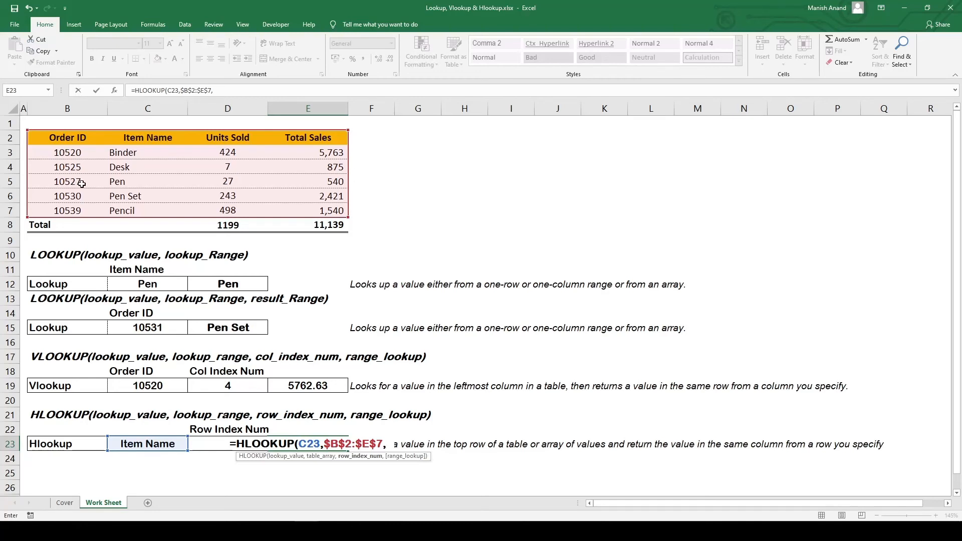
# Step: Complete the E23 HLOOKUP formula with row index 4 and range lookup 0, and check its result against the Item Name column
pyautogui.write('4')
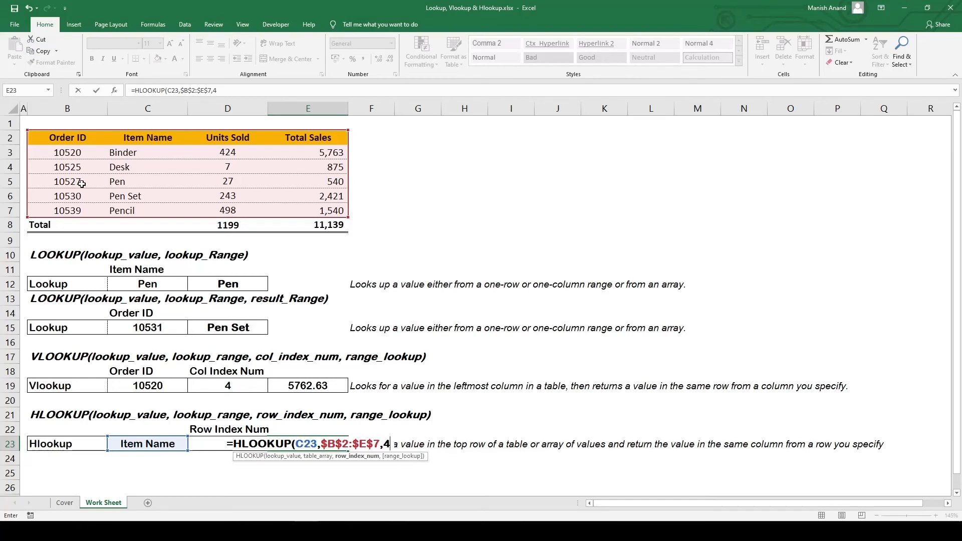
pyautogui.write(',0')
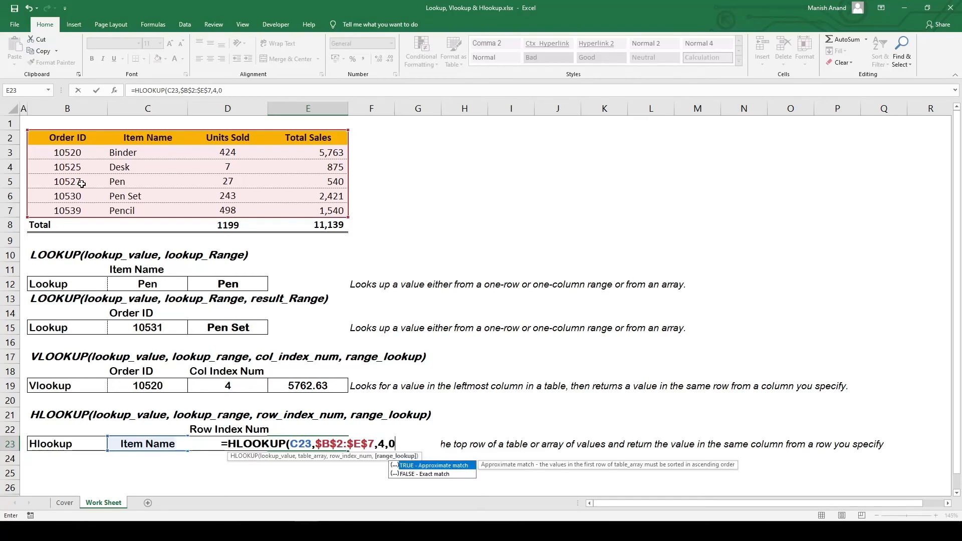
pyautogui.write(')')
pyautogui.press('Return')
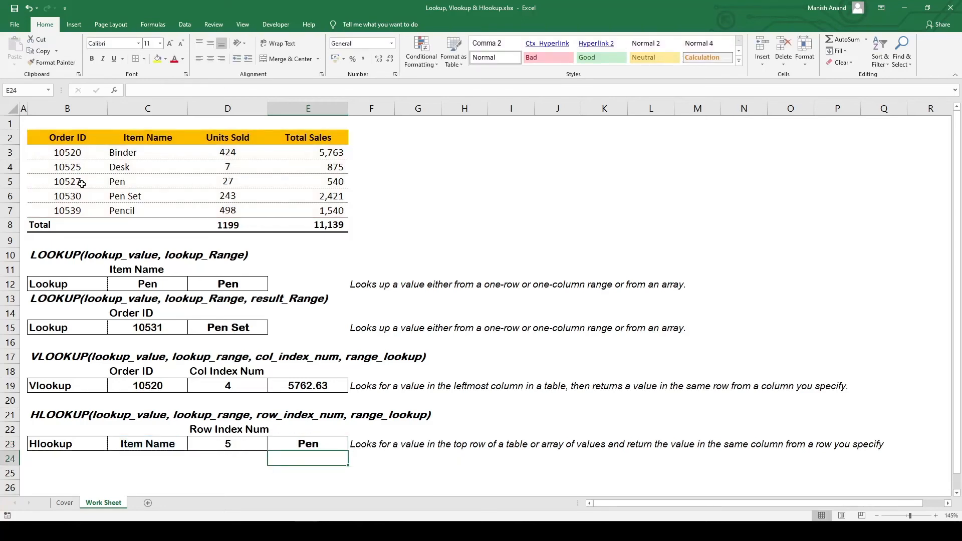
pyautogui.click(165, 449)
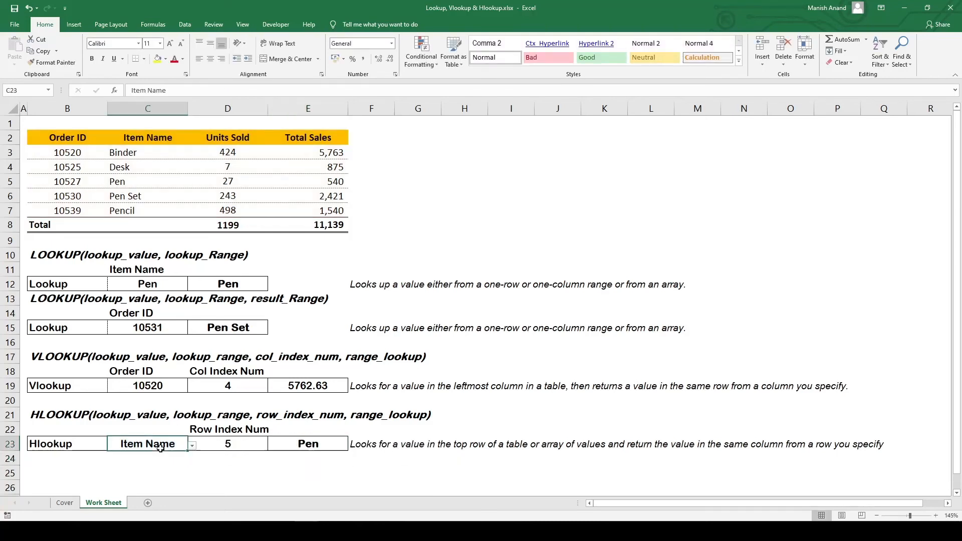
pyautogui.click(290, 446)
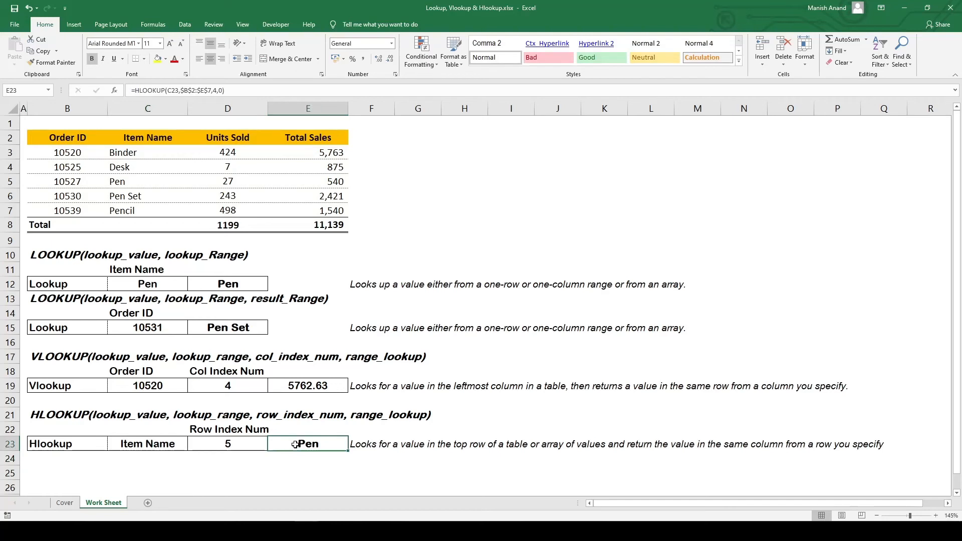
pyautogui.moveTo(133, 136); pyautogui.dragTo(151, 178)
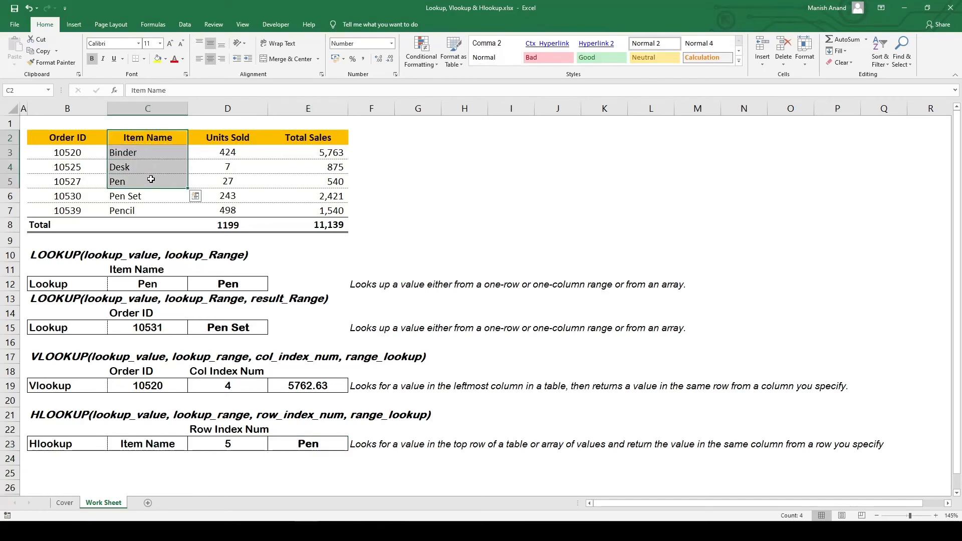
pyautogui.click(319, 446)
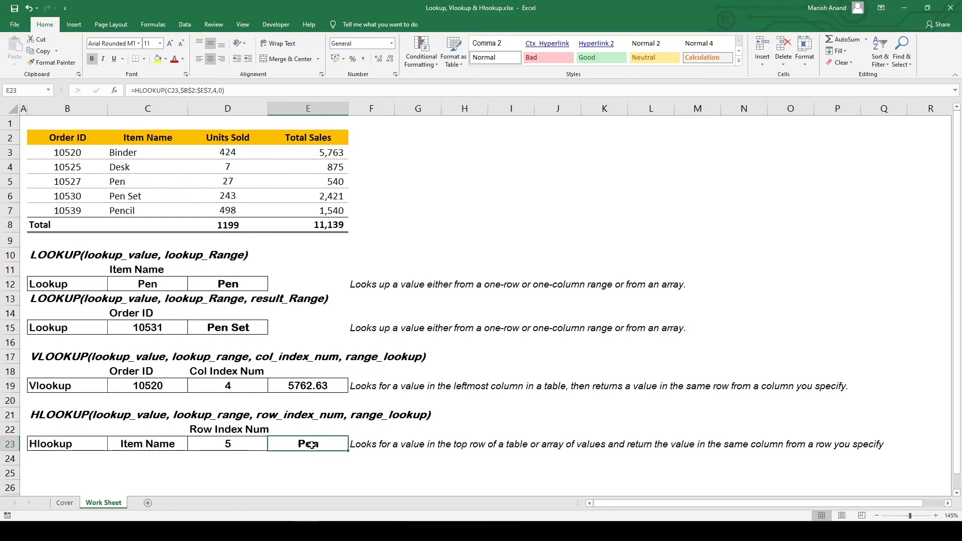
# Step: Replace the fixed row index in the E23 HLOOKUP formula with a reference to D23
pyautogui.click(244, 444)
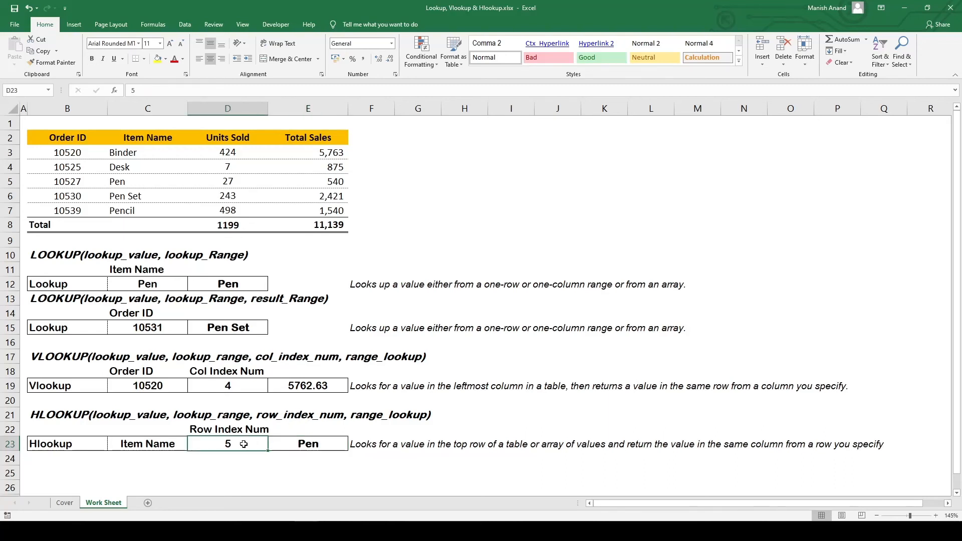
pyautogui.doubleClick(326, 446)
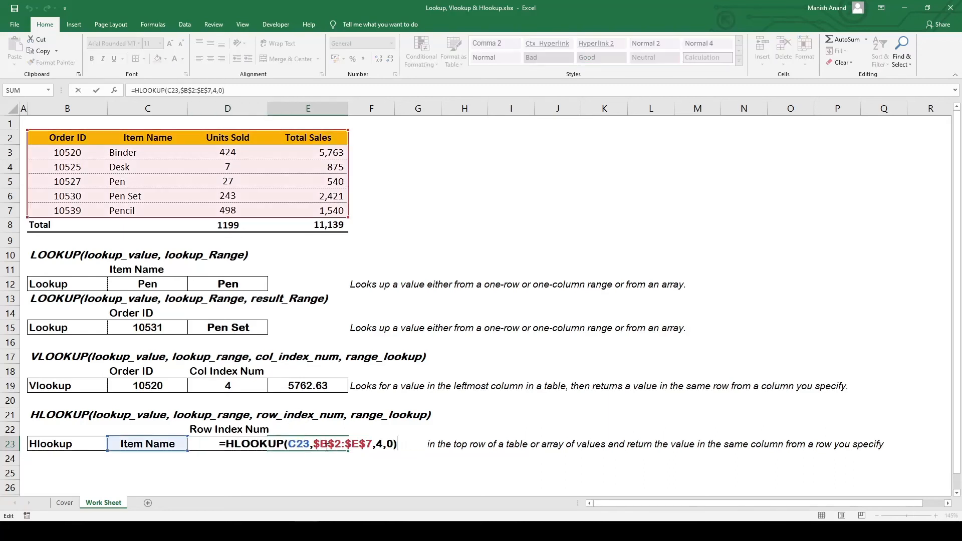
pyautogui.click(376, 443)
pyautogui.press('Delete')
pyautogui.press('F2')
pyautogui.press('Left')
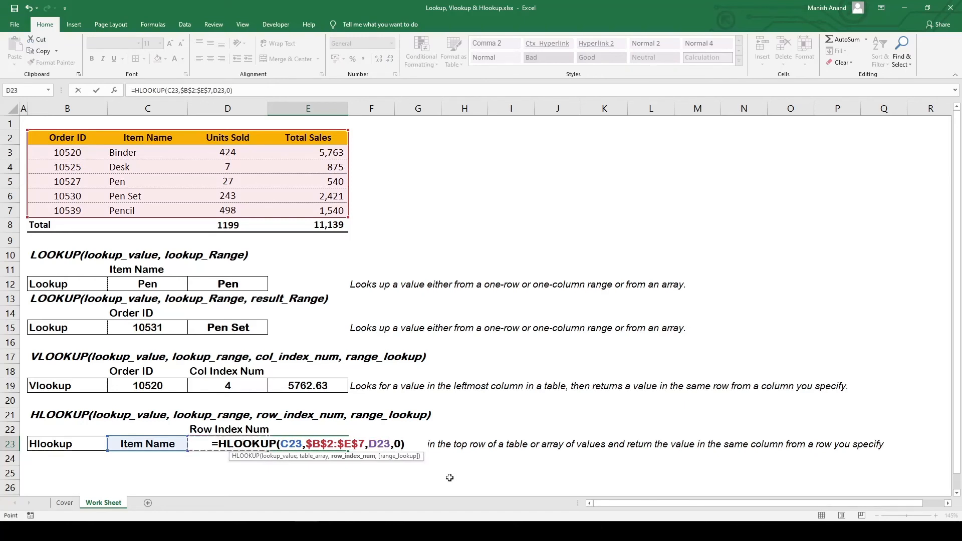
pyautogui.press('Return')
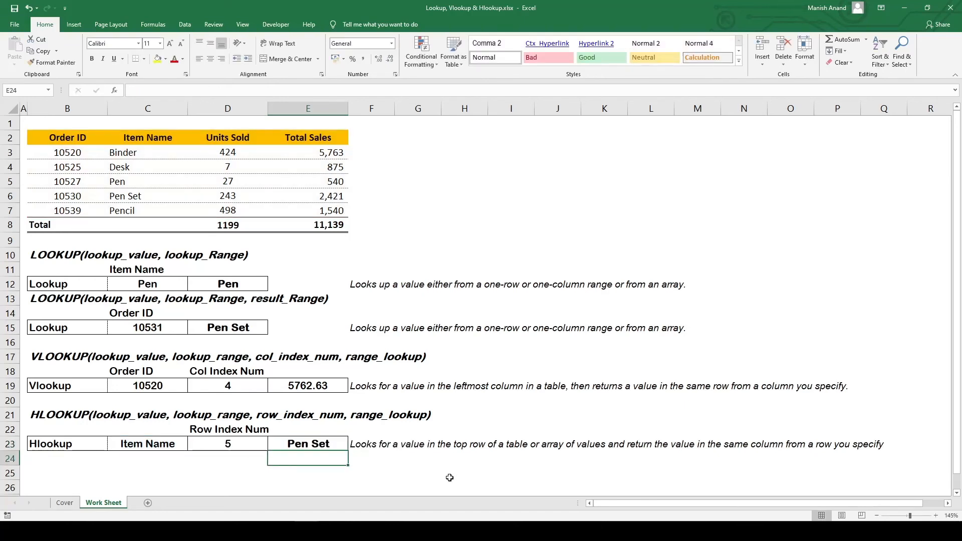
# Step: Set the HLOOKUP row index in D23 to 2 and compare the result with the first two rows of the Item Name column
pyautogui.press('Left')
pyautogui.press('Up')
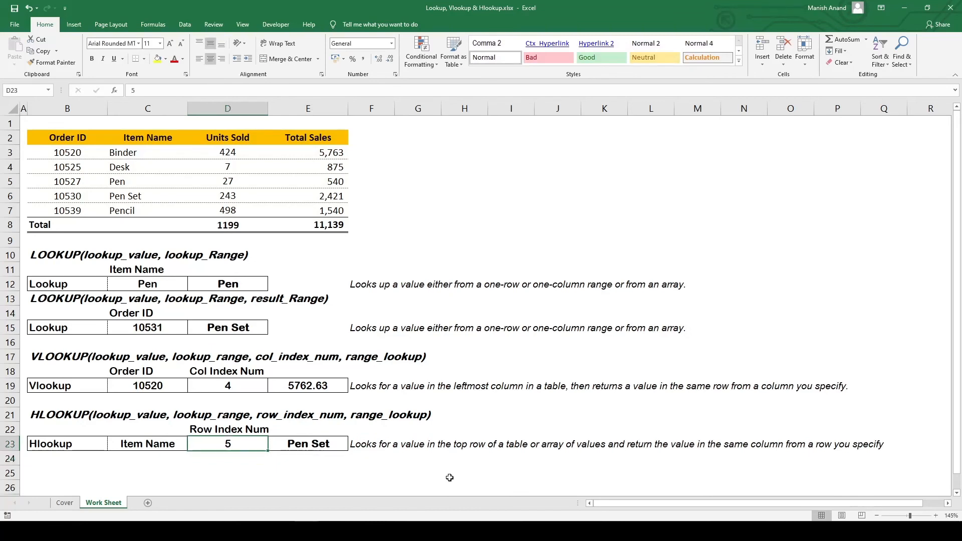
pyautogui.write('2')
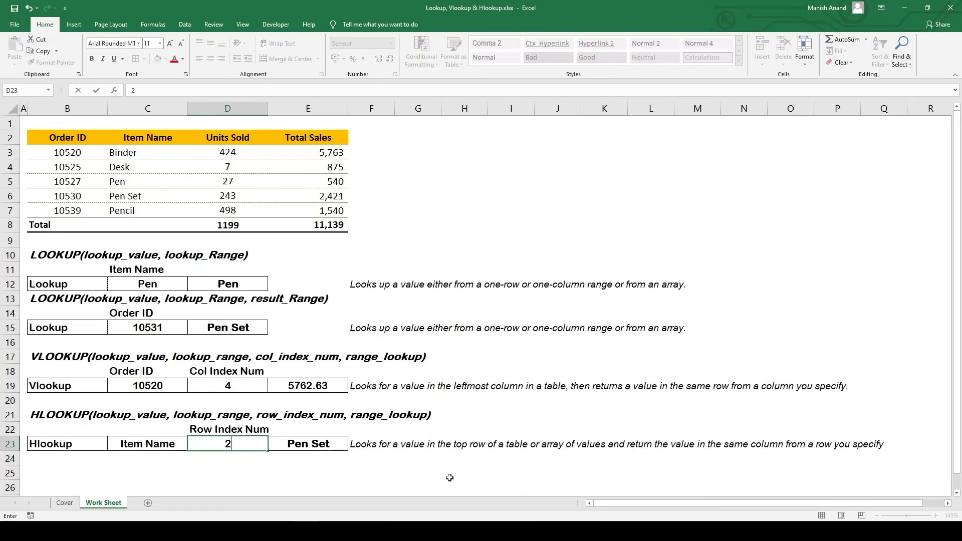
pyautogui.press('Return')
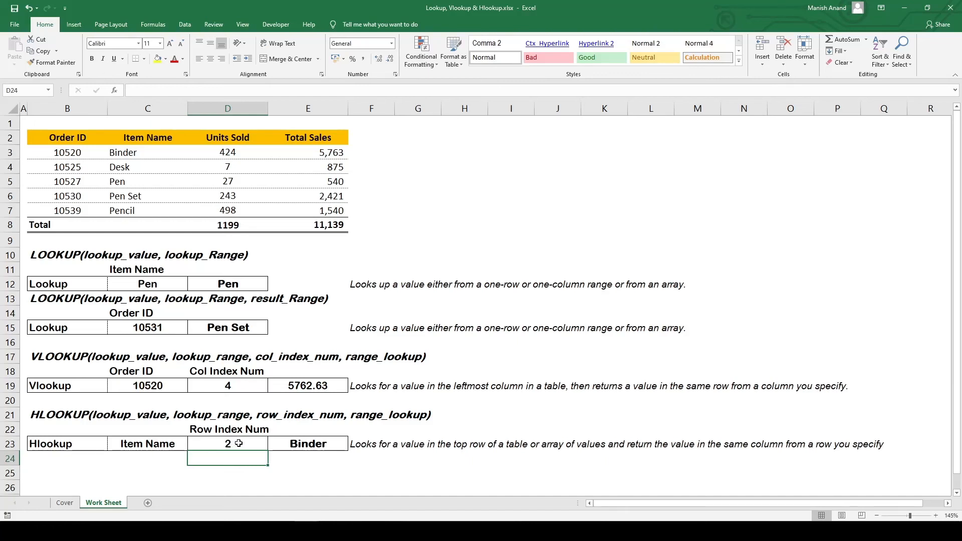
pyautogui.moveTo(132, 138); pyautogui.dragTo(132, 151)
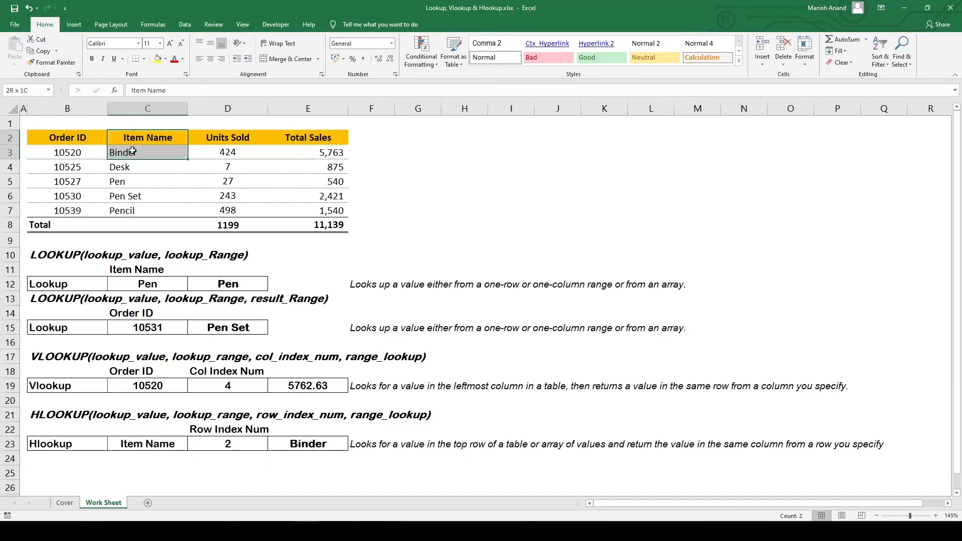
# Step: Change the HLOOKUP lookup value in C23 to Order ID and compare the result with the first two rows of that column
pyautogui.click(154, 444)
pyautogui.hotkey('alt', 'Down')
pyautogui.press('Down')
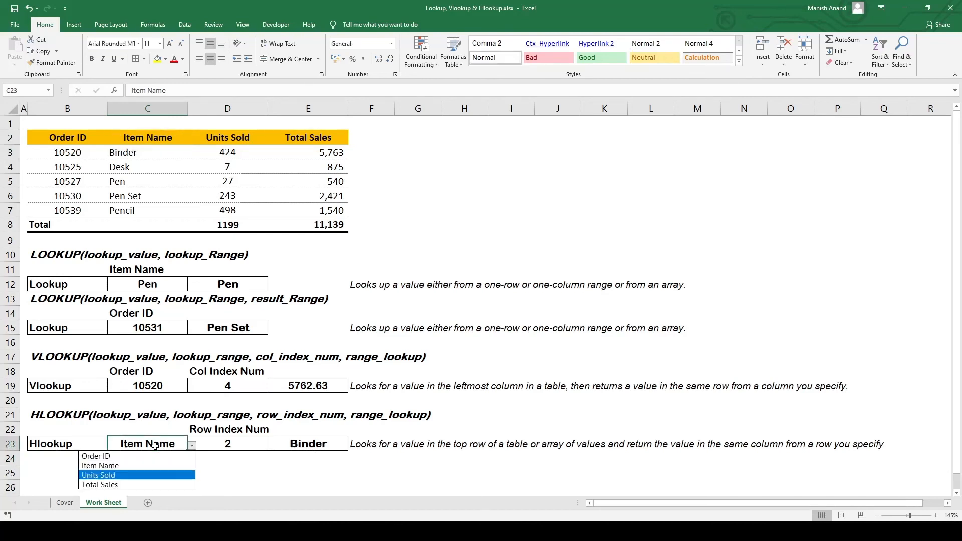
pyautogui.press('Up')
pyautogui.press('Up')
pyautogui.press('Return')
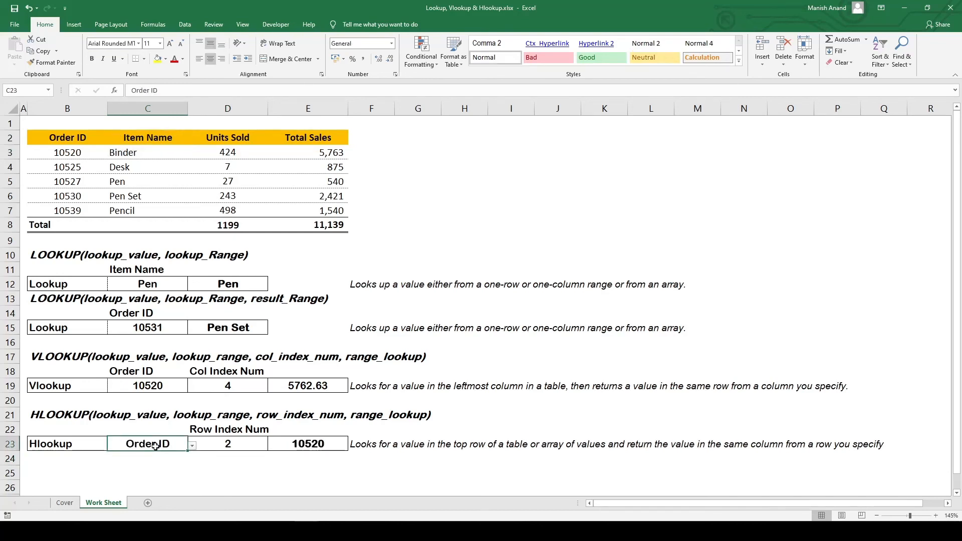
pyautogui.moveTo(70, 139); pyautogui.dragTo(75, 153)
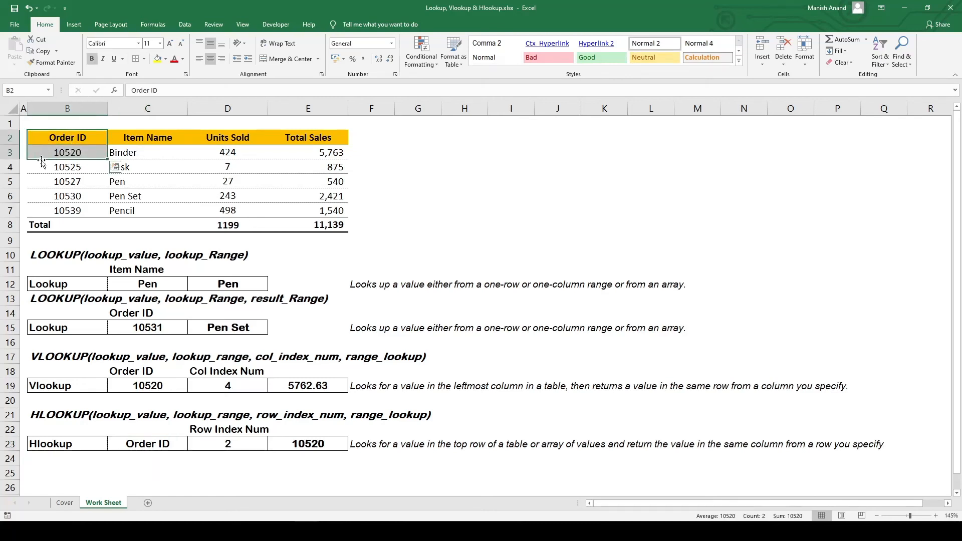
# Step: Set the HLOOKUP row index in D23 to 5 and check the E23 result against the Order ID column
pyautogui.click(218, 446)
pyautogui.write('5')
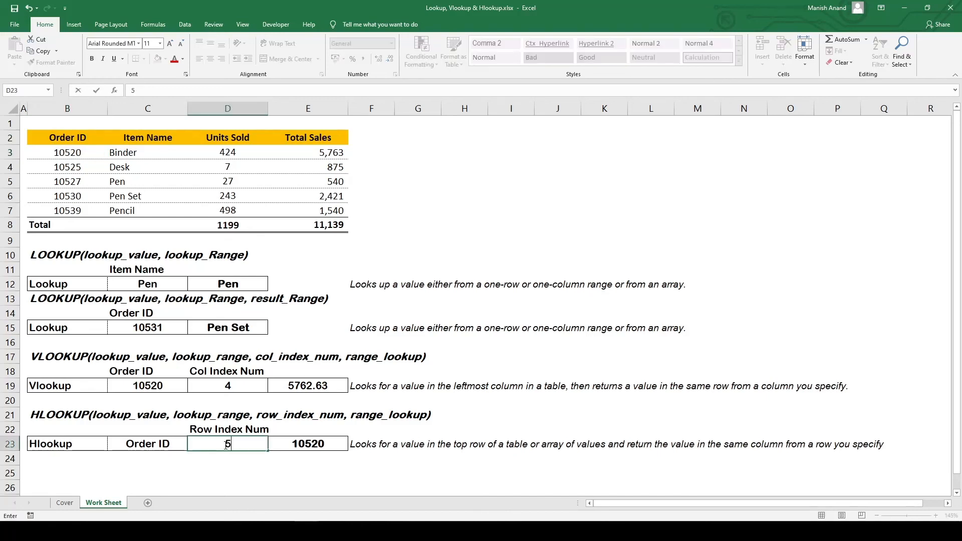
pyautogui.press('Return')
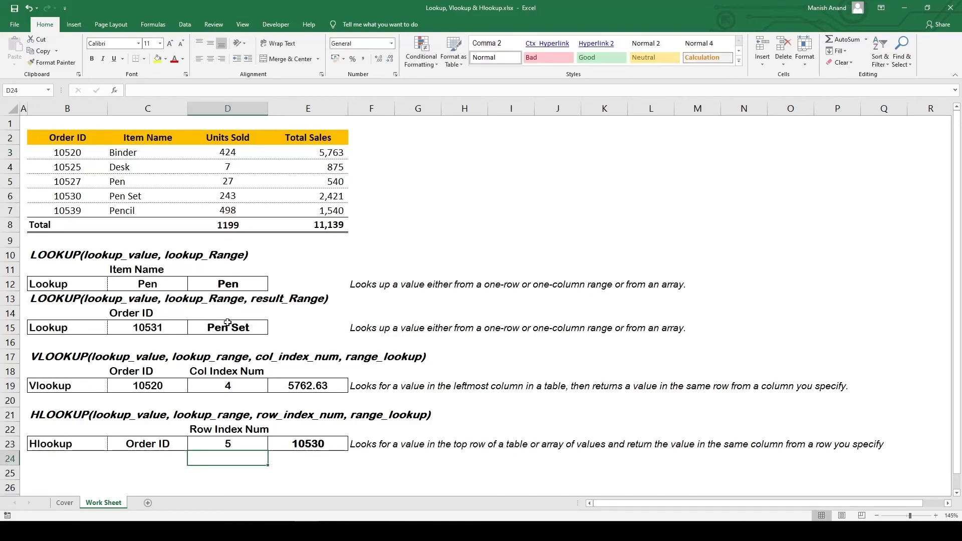
pyautogui.click(84, 195)
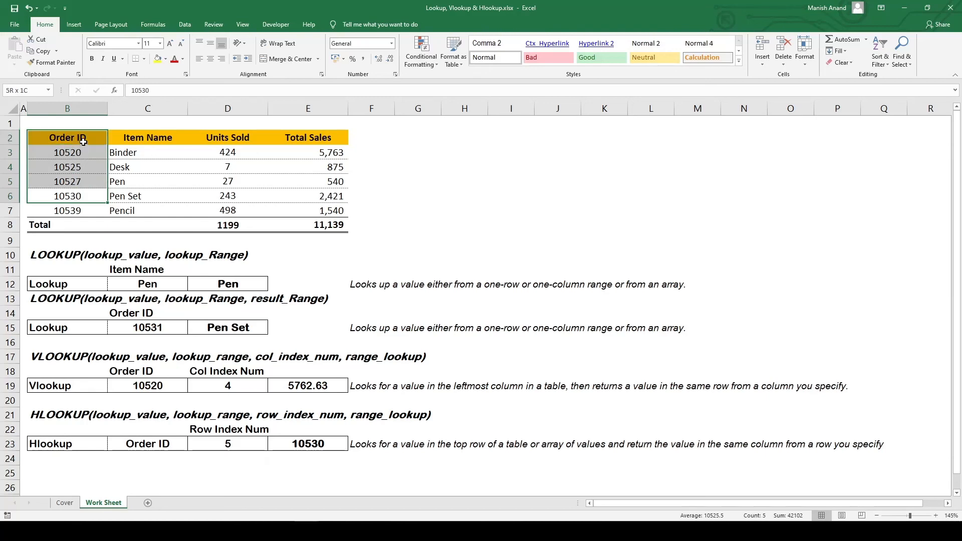
pyautogui.click(324, 442)
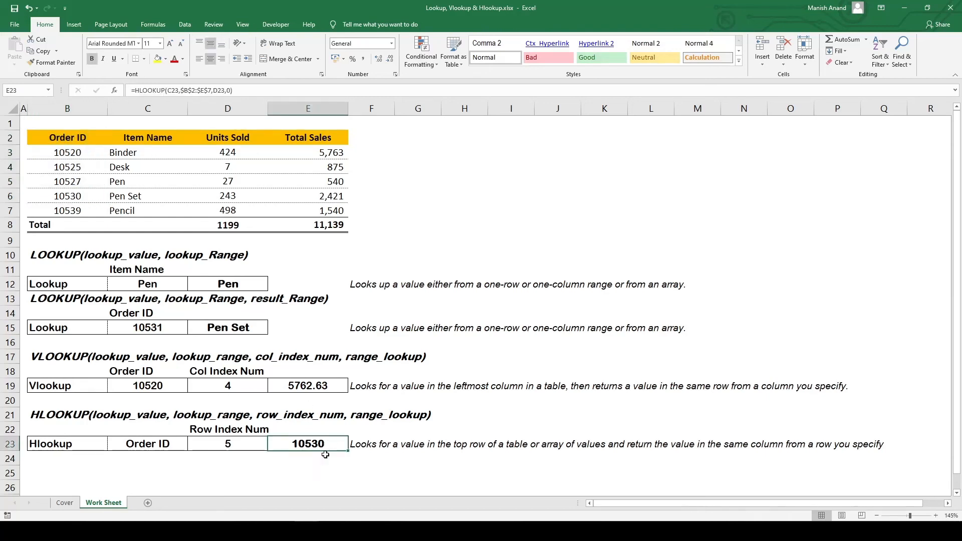
pyautogui.click(235, 458)
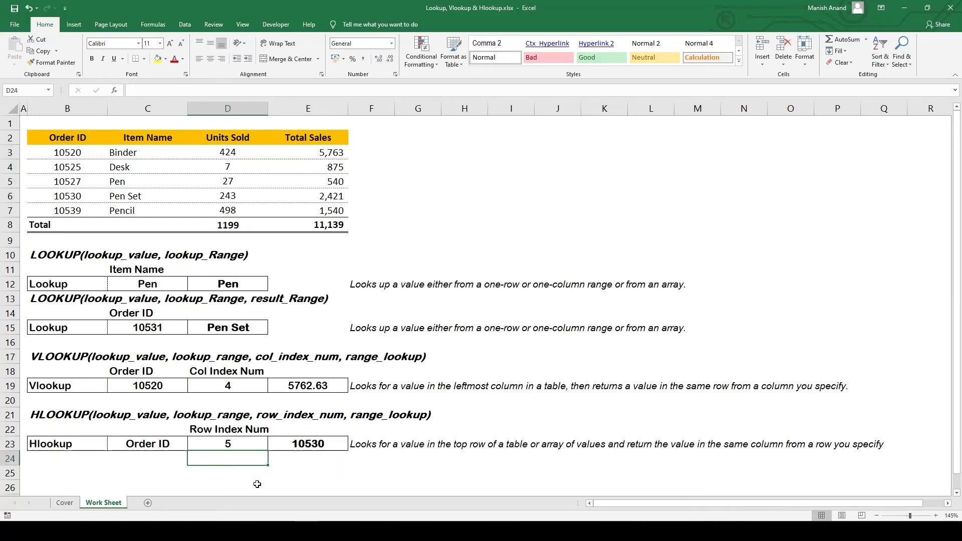